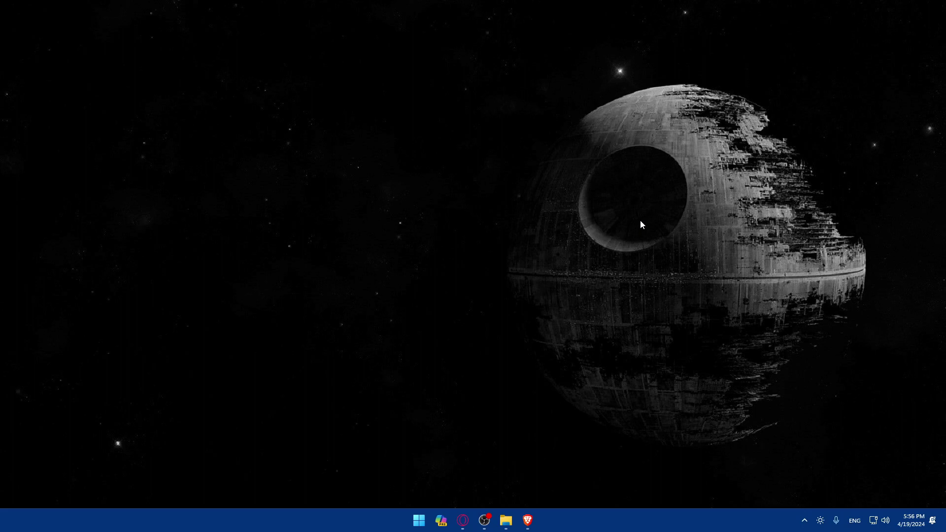
# Launch Brave from the taskbar and run a Google search for 'looka'
pyautogui.moveTo(527, 520)
pyautogui.mouseDown()
pyautogui.moveTo(463, 520)
pyautogui.moveTo(528, 520)
pyautogui.mouseUp()
pyautogui.moveTo(470, 519); pyautogui.dragTo(527, 520)
pyautogui.click(528, 520)
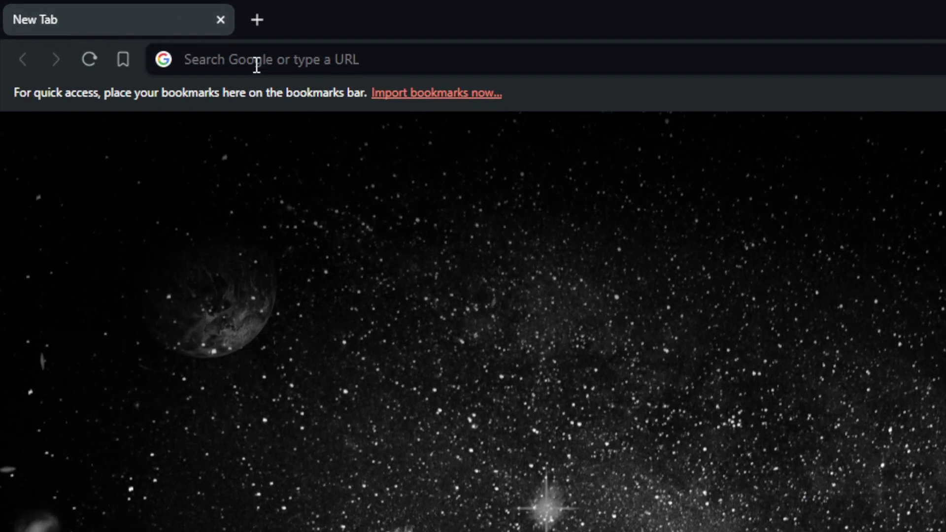
pyautogui.click(256, 64)
pyautogui.write('looka')
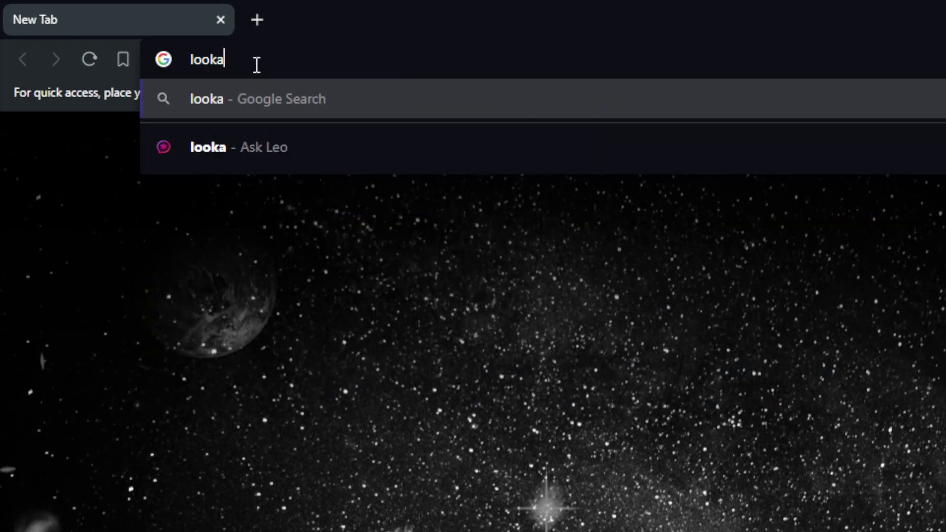
pyautogui.press('Return')
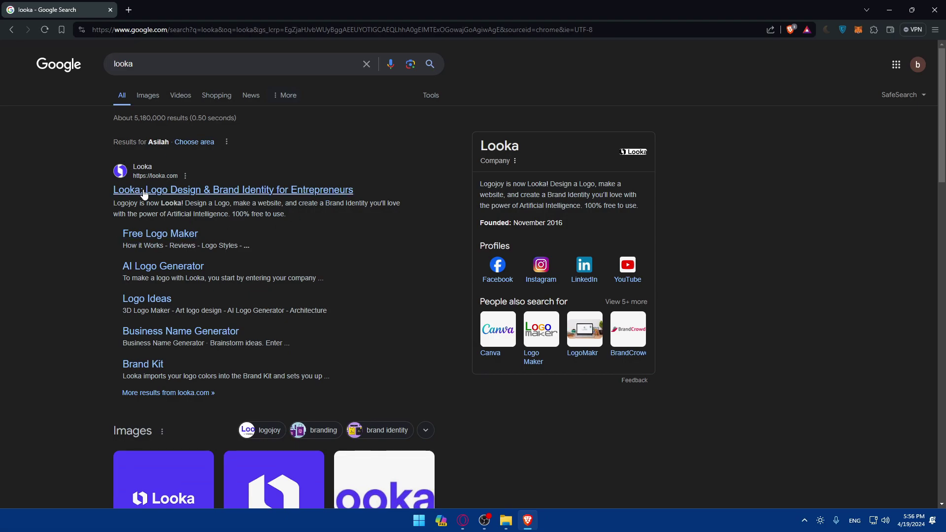
# Open the Looka website, dismiss the login form and bring up Create an Account
pyautogui.click(214, 192)
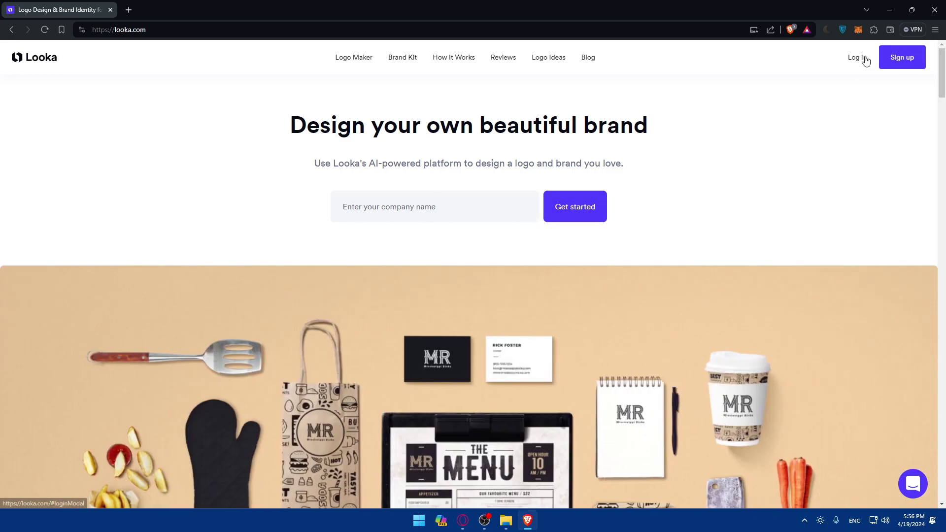
pyautogui.click(864, 59)
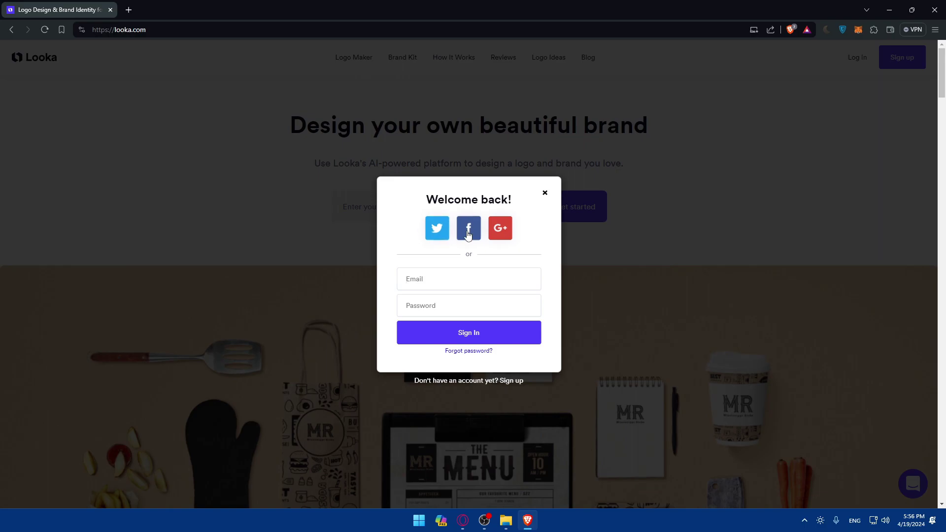
pyautogui.click(544, 195)
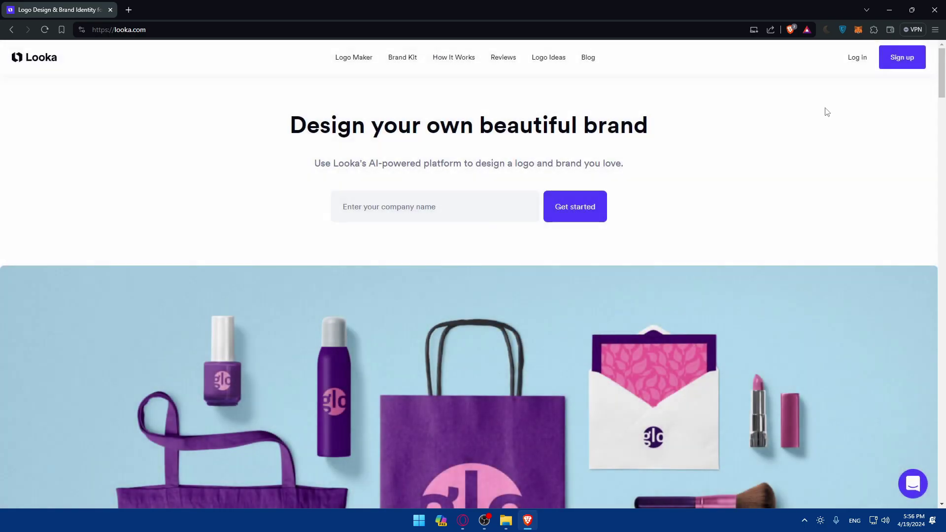
pyautogui.click(901, 58)
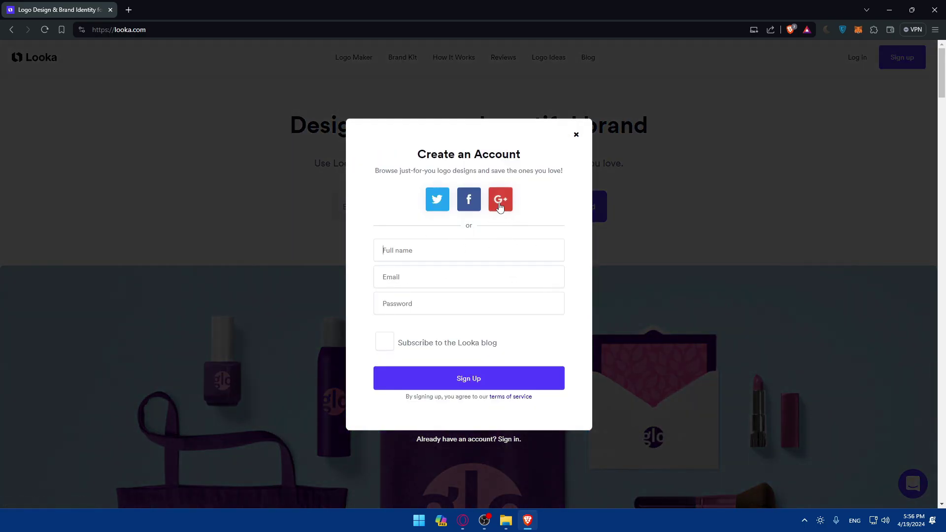
# Sign up with Google, choose the account, review the consent notice and approve sign-in
pyautogui.click(500, 201)
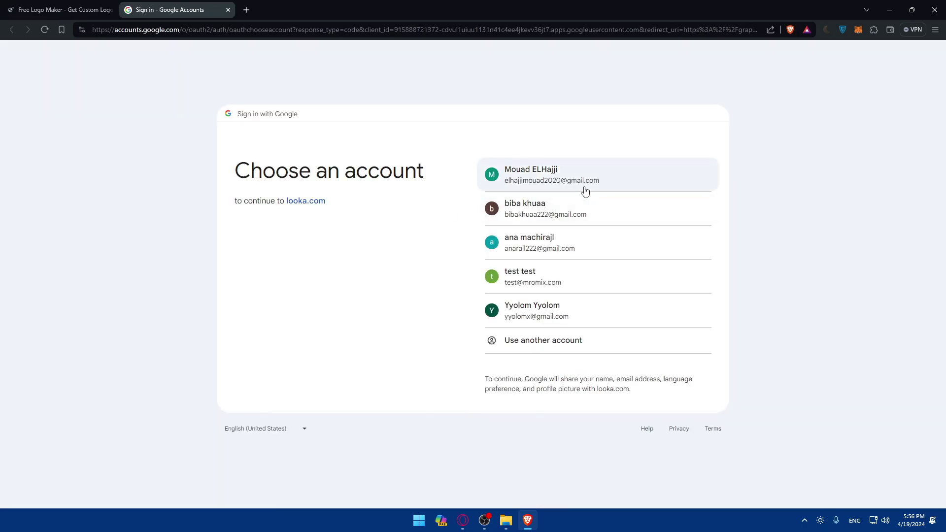
pyautogui.click(565, 214)
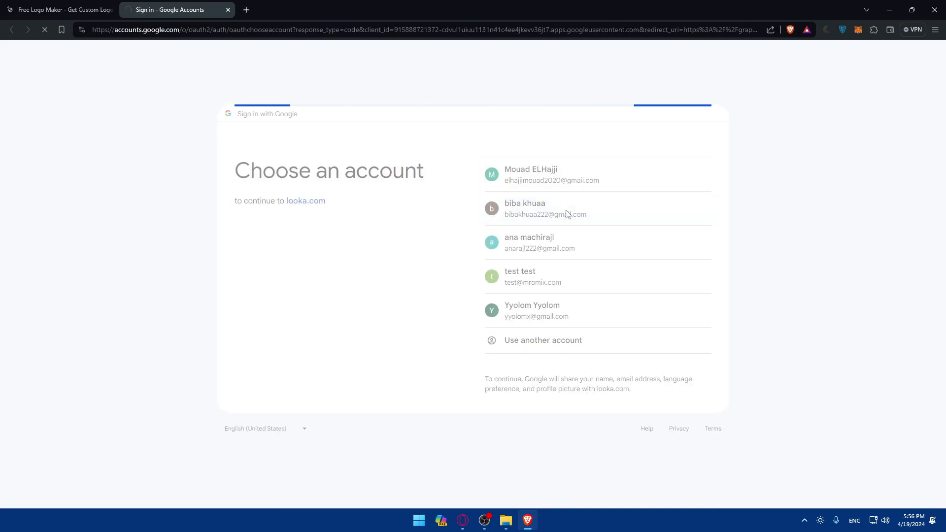
pyautogui.moveTo(480, 224); pyautogui.dragTo(631, 221)
pyautogui.click(628, 219)
pyautogui.moveTo(480, 224); pyautogui.dragTo(570, 222)
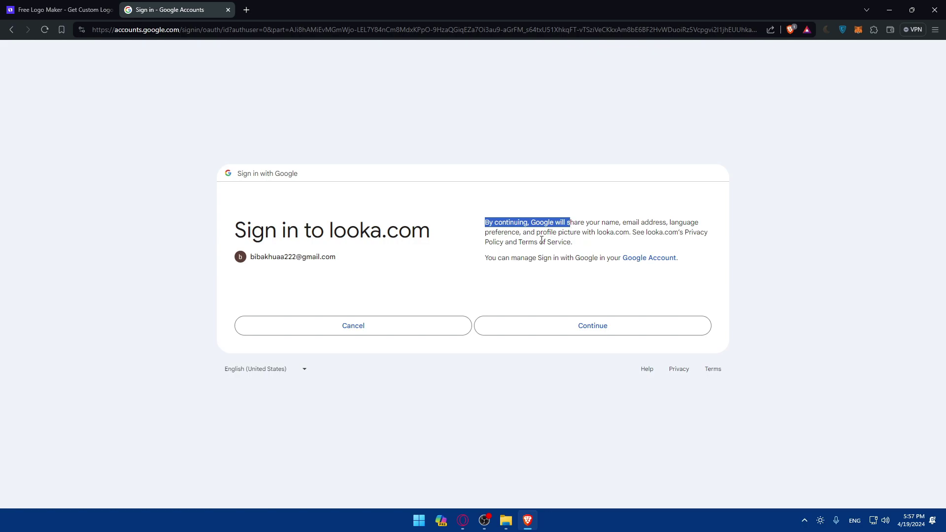
pyautogui.moveTo(525, 232); pyautogui.dragTo(689, 232)
pyautogui.click(638, 232)
pyautogui.click(520, 245)
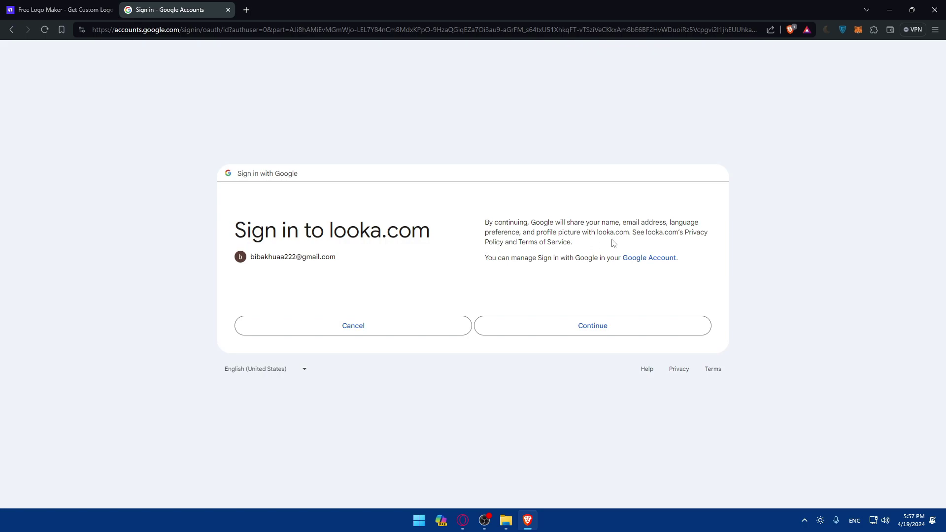
pyautogui.click(657, 325)
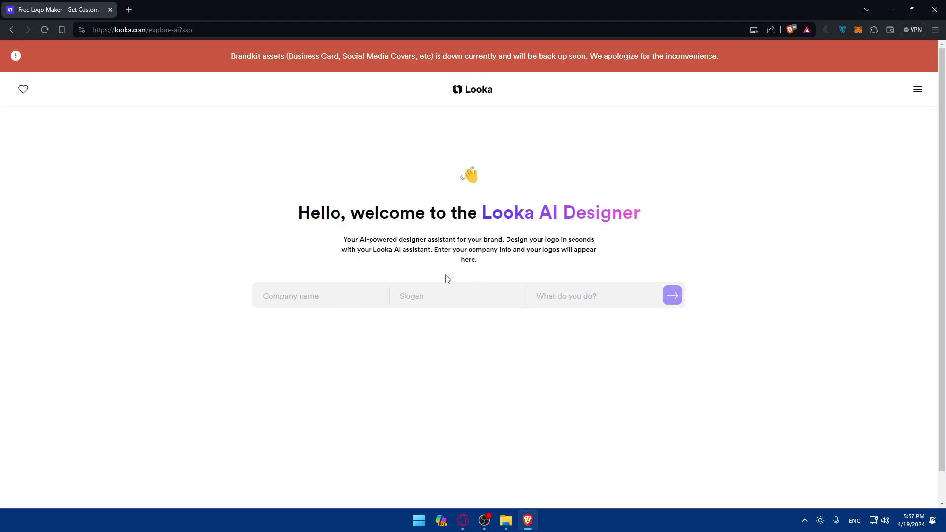
# Read the welcome text and enter the company name Greater
pyautogui.moveTo(297, 213); pyautogui.dragTo(616, 213)
pyautogui.click(478, 220)
pyautogui.moveTo(341, 240); pyautogui.dragTo(454, 239)
pyautogui.click(475, 238)
pyautogui.click(317, 294)
pyautogui.write('Gretater')
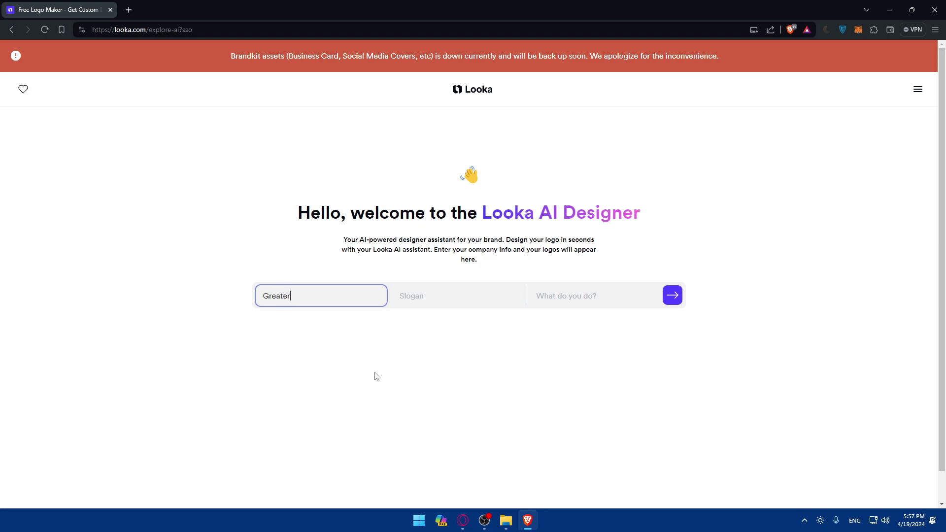
# Enter the slogan 'Greater everyday', capitalizing its first letter
pyautogui.click(422, 301)
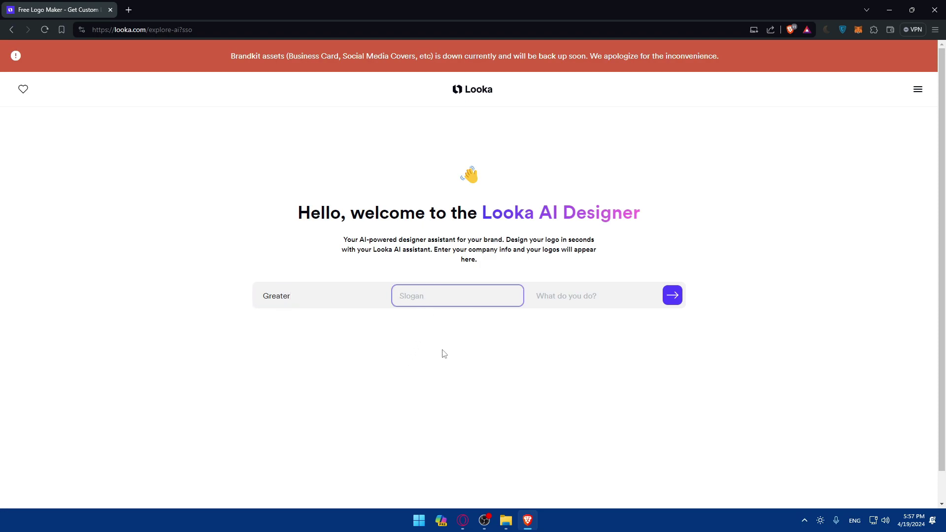
pyautogui.write('EV')
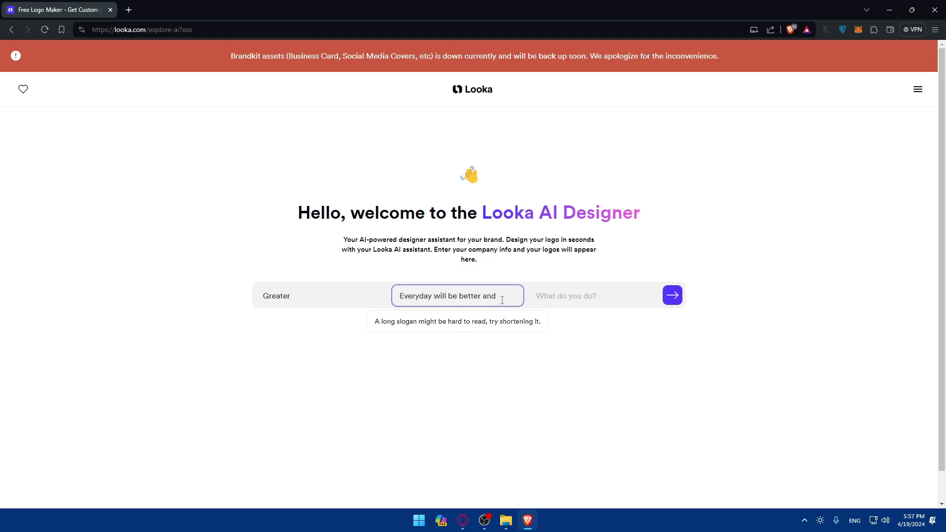
pyautogui.moveTo(502, 300); pyautogui.dragTo(391, 298)
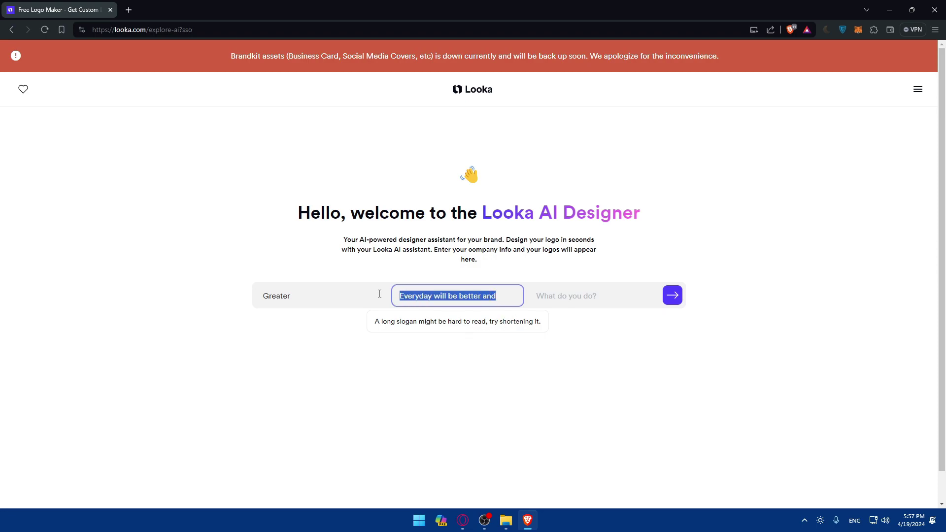
pyautogui.write('greater everday')
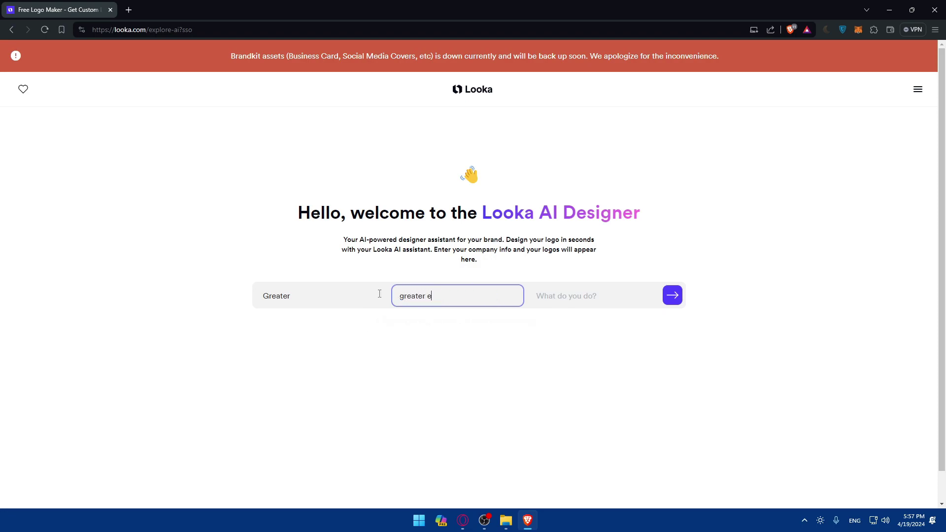
pyautogui.click(405, 298)
pyautogui.press('BackSpace')
pyautogui.write('G')
pyautogui.write('y')
# Describe the business as selling clothes and generate the first logos
pyautogui.click(563, 298)
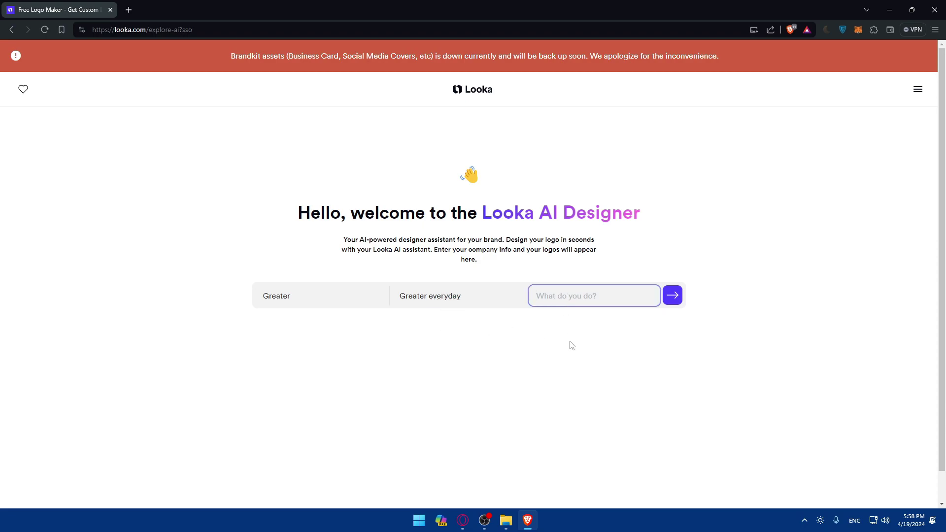
pyautogui.write('selling clothes')
pyautogui.click(672, 295)
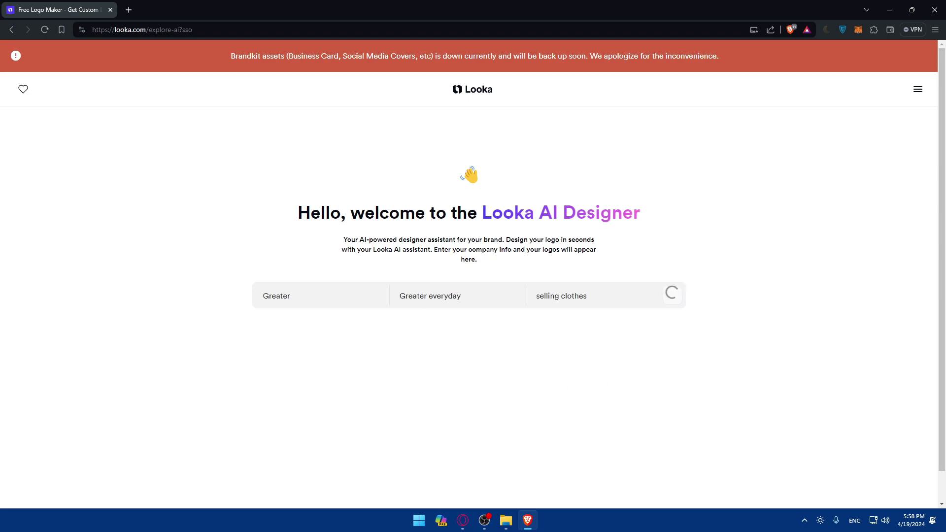
pyautogui.hotkey('alt', 'Tab')
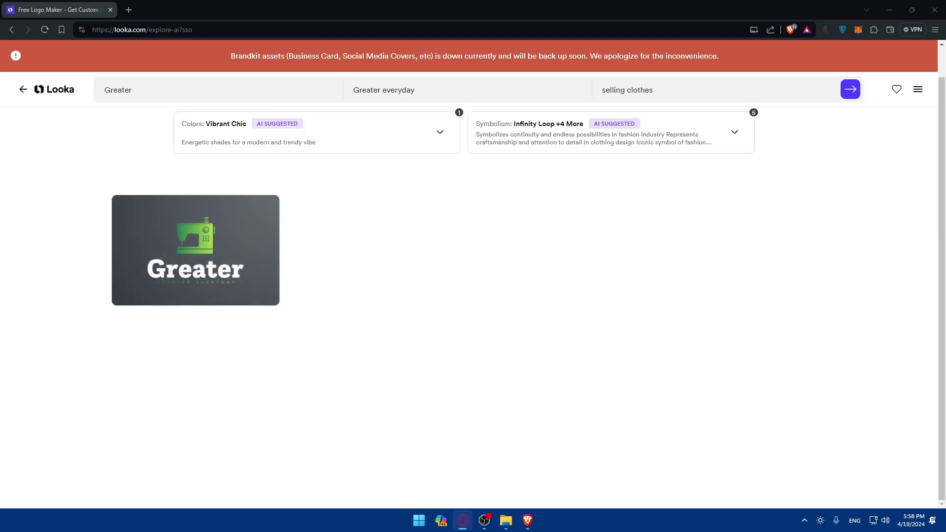
# Back in the browser, add Blue from Traditional colors to the Colors filter and apply it
pyautogui.click(140, 169)
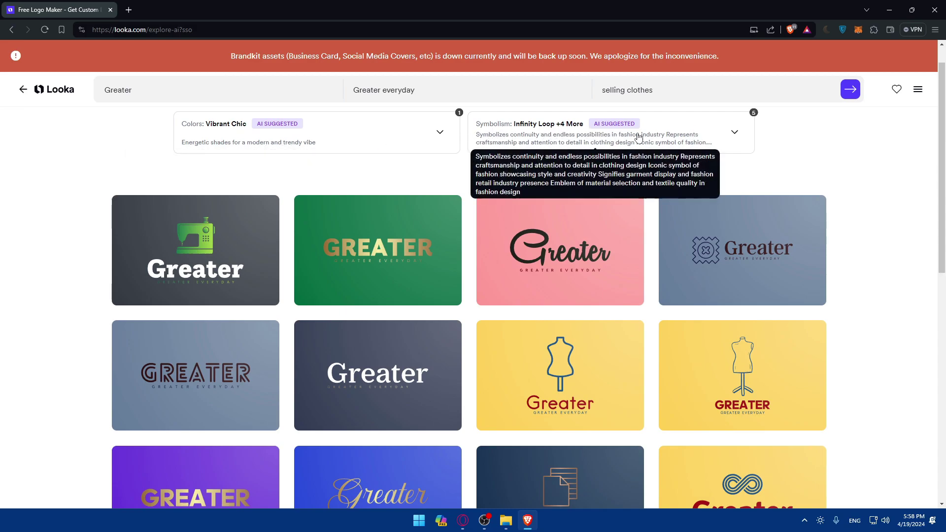
pyautogui.click(439, 133)
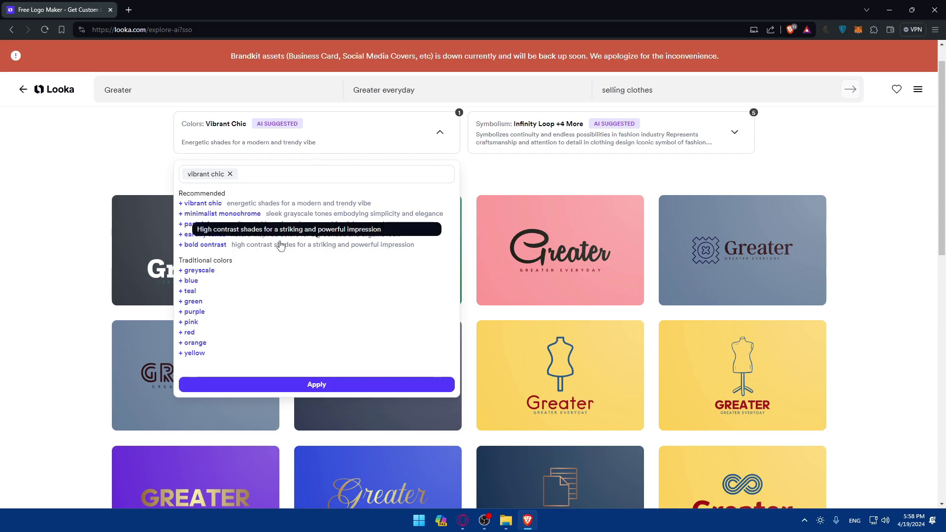
pyautogui.hotkey('shift', 'Tab')
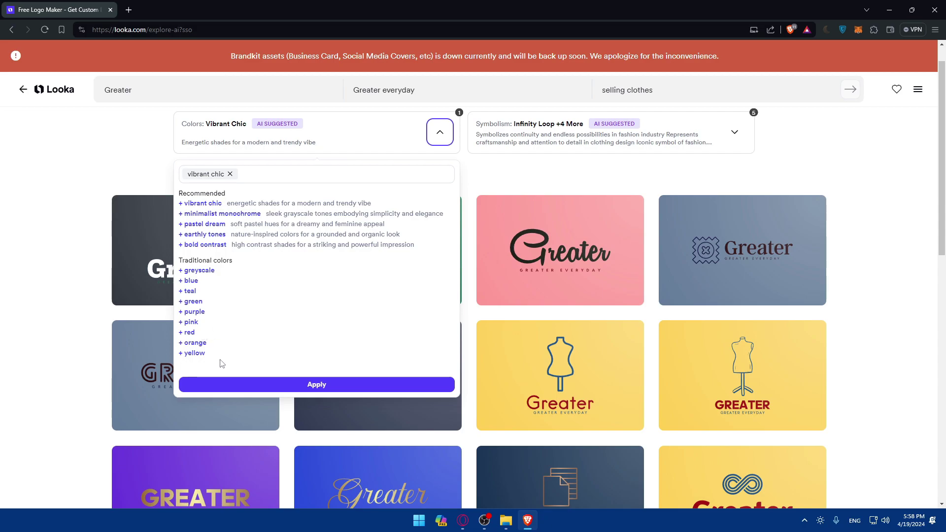
pyautogui.click(183, 282)
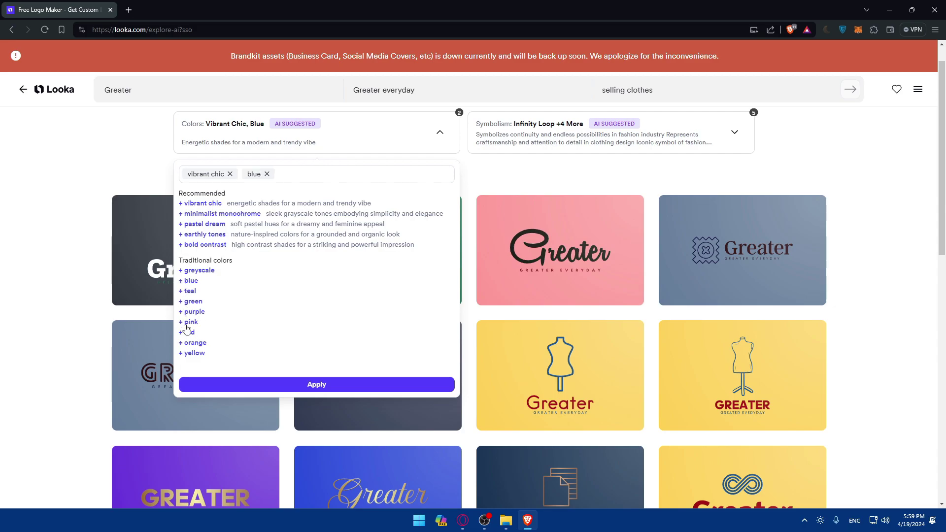
pyautogui.click(295, 384)
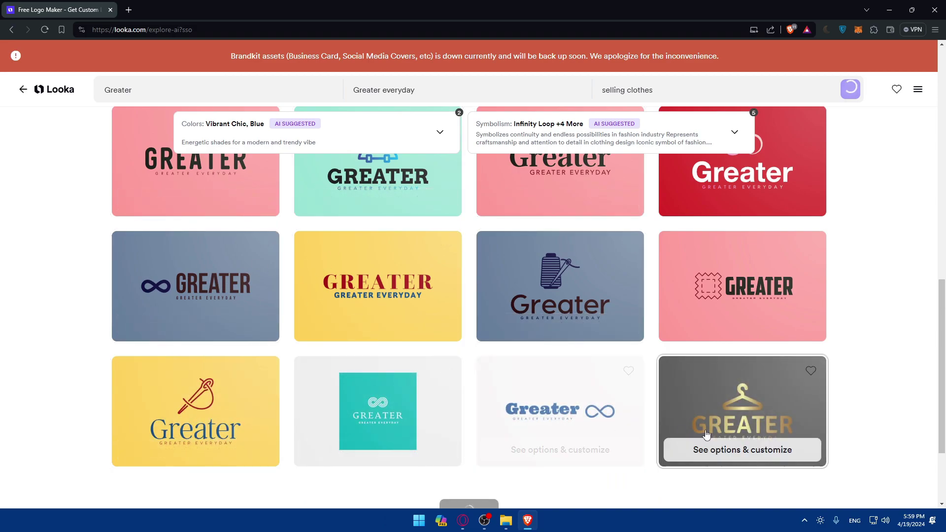
# Swap the 'fashion mannequin' symbol for 'light' in Symbolism and apply the change
pyautogui.scroll(2, 542, 295)
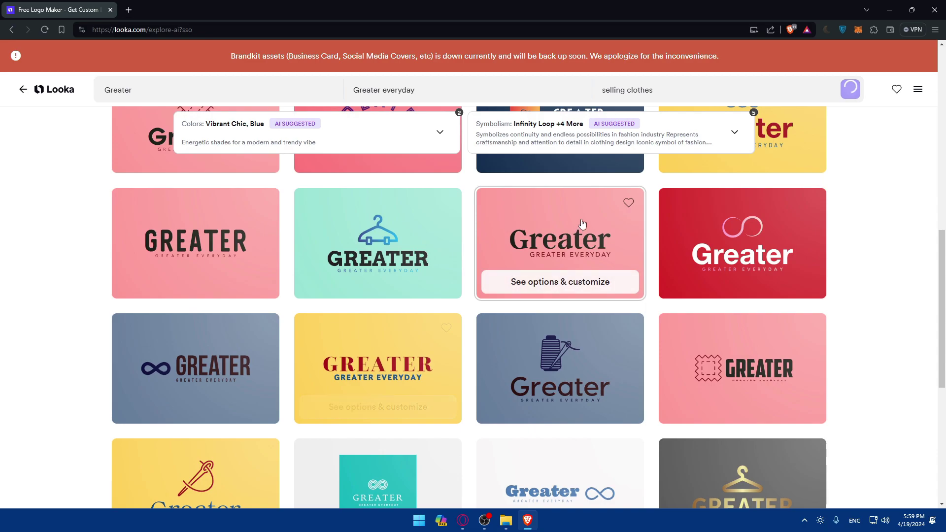
pyautogui.click(541, 130)
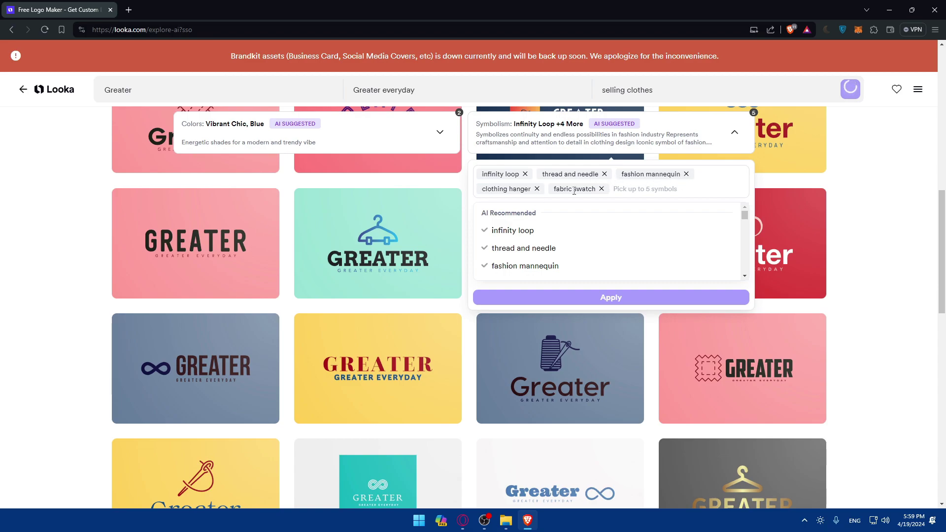
pyautogui.click(686, 175)
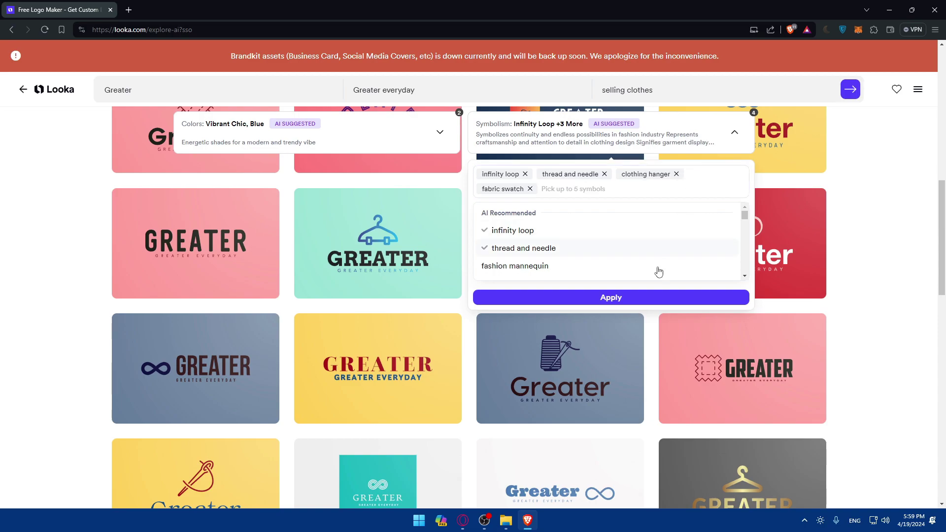
pyautogui.write('light')
pyautogui.click(605, 232)
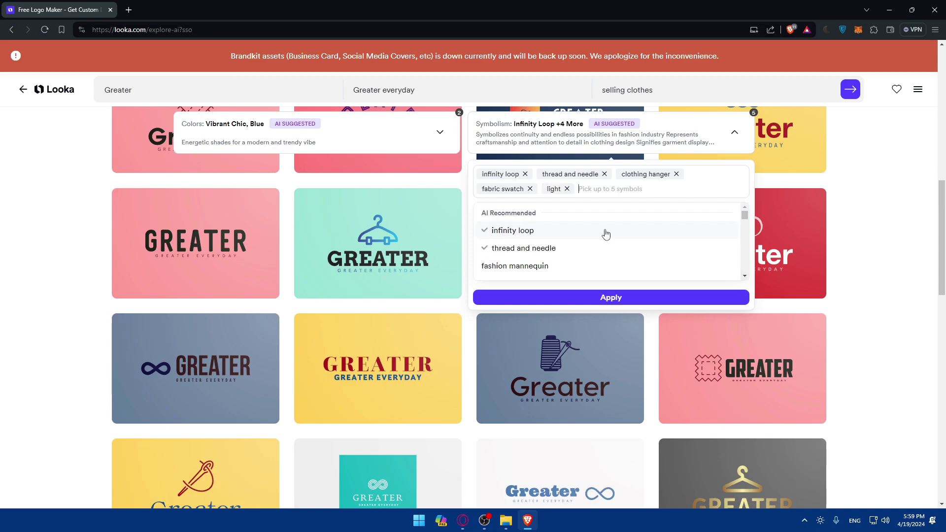
pyautogui.click(611, 297)
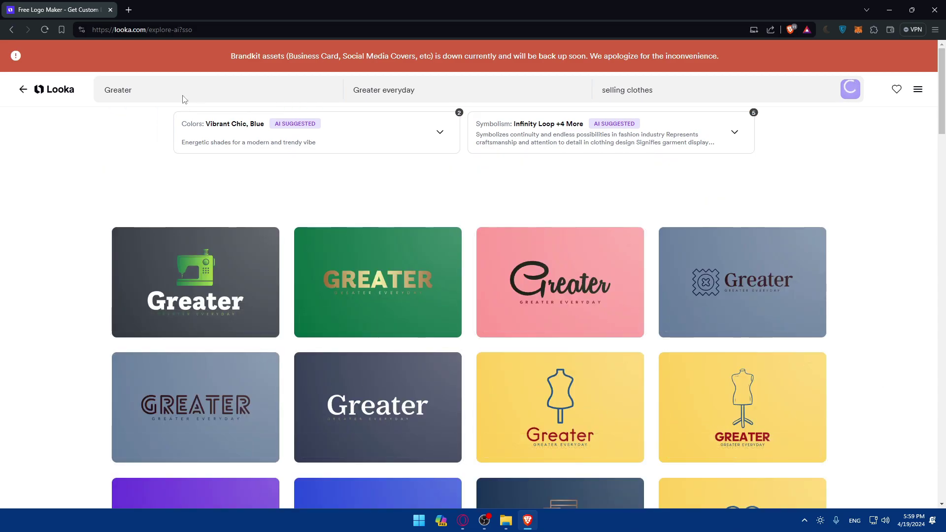
# Check the brand name, slogan and industry fields, then scroll through the logo grid
pyautogui.click(158, 91)
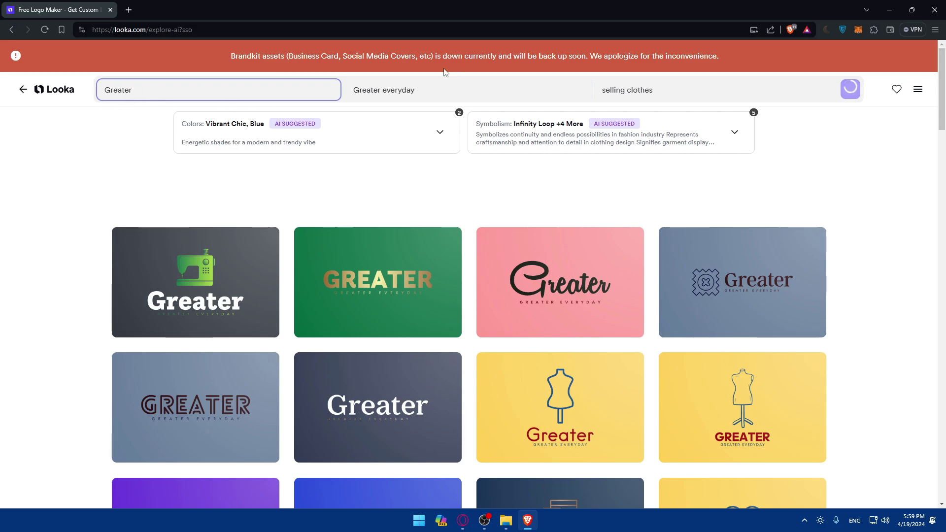
pyautogui.click(440, 88)
pyautogui.click(669, 96)
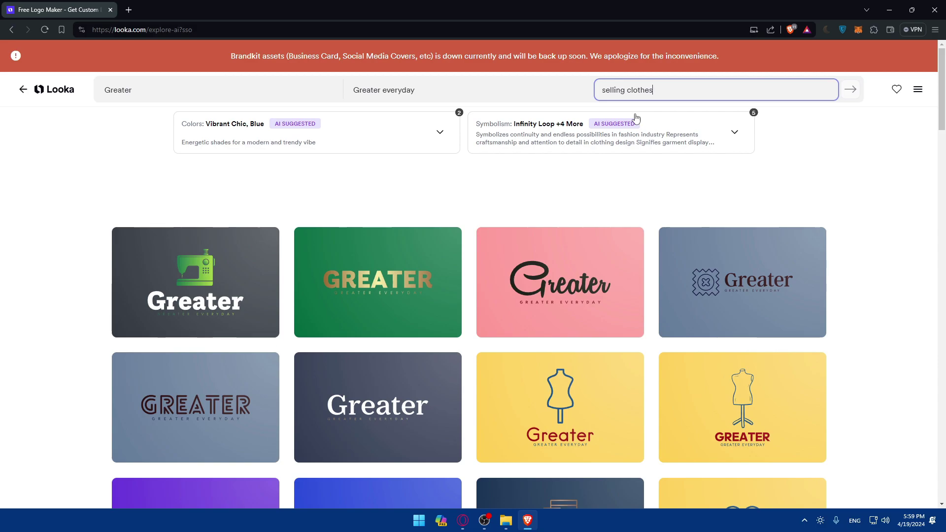
pyautogui.scroll(-10, 587, 173)
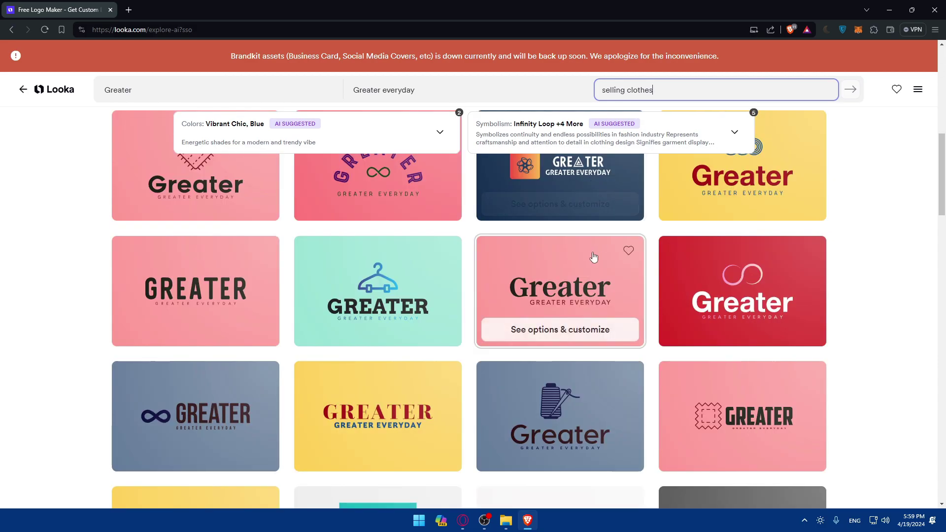
pyautogui.scroll(-10, 592, 258)
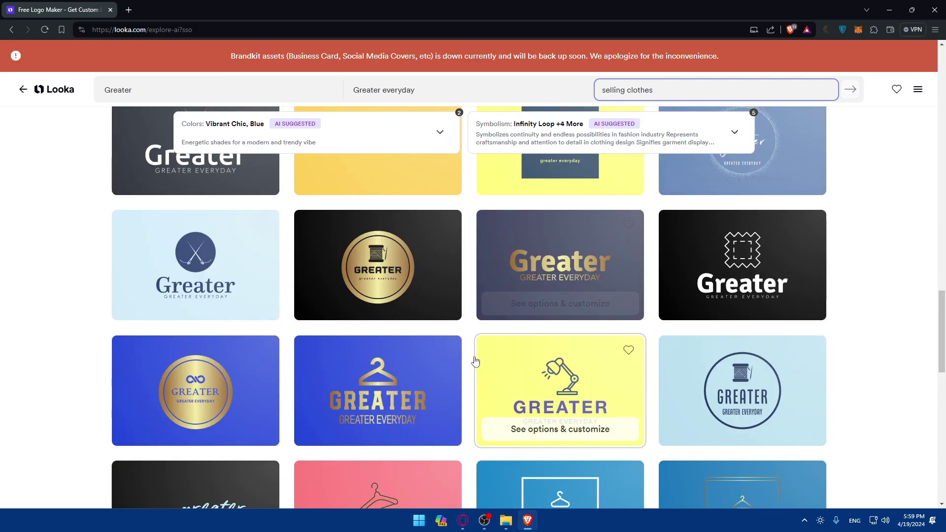
pyautogui.scroll(2, 618, 382)
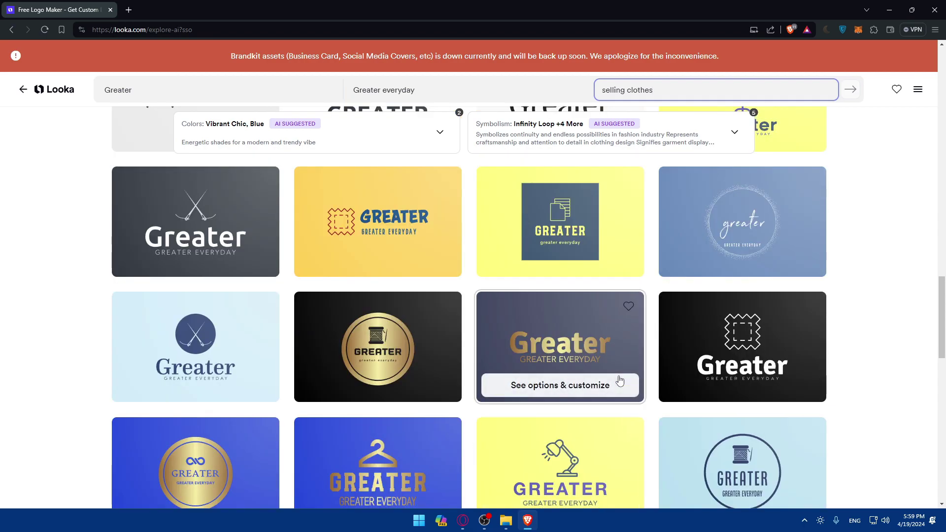
pyautogui.scroll(5, 618, 382)
pyautogui.scroll(-3, 619, 382)
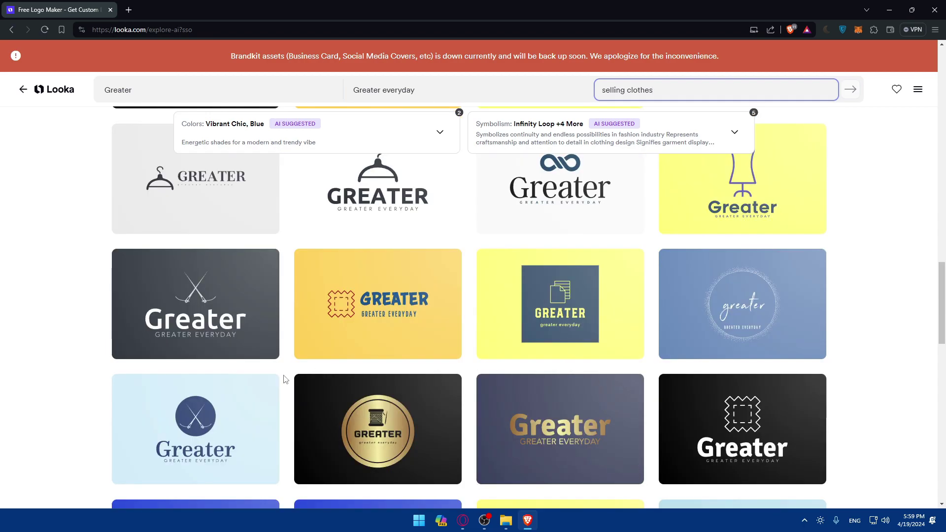
# Open the dark crossed-needles Greater logo in the editor and select its name text
pyautogui.moveTo(213, 305)
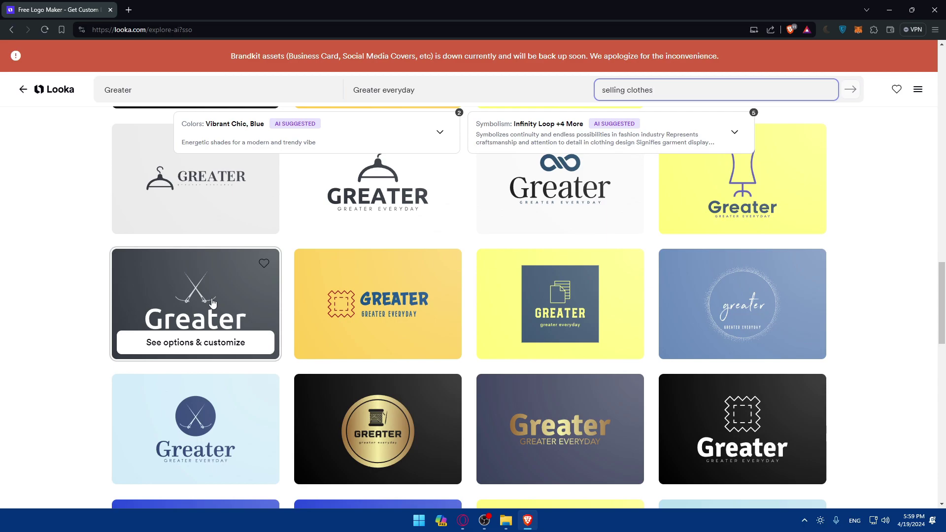
pyautogui.click(213, 303)
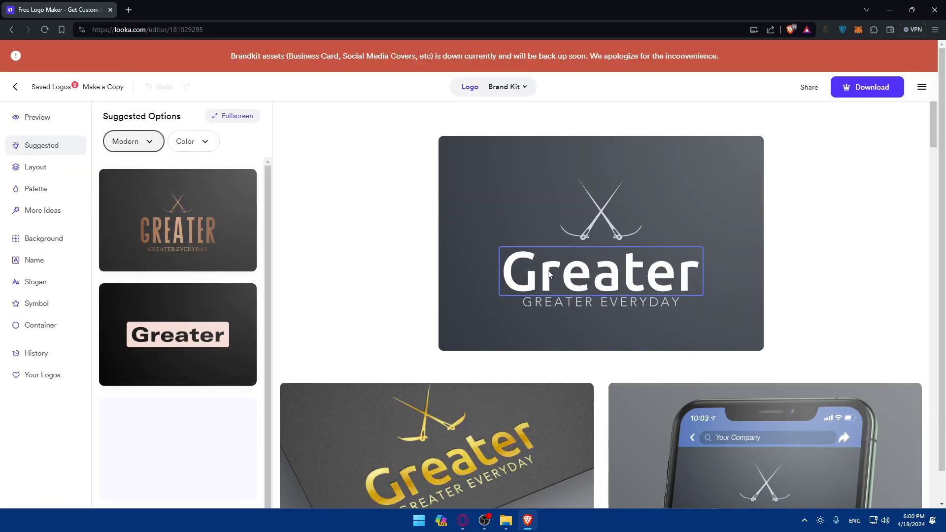
pyautogui.scroll(-3, 549, 273)
pyautogui.scroll(3, 550, 275)
pyautogui.click(551, 277)
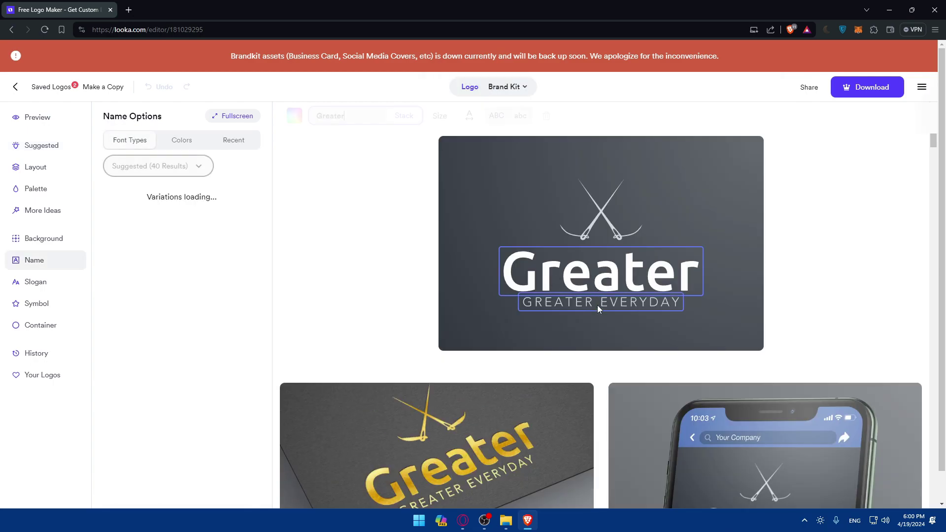
# Select the crossed-needles symbol, Greater name and GREATER EVERYDAY slogan to view their options
pyautogui.click(593, 209)
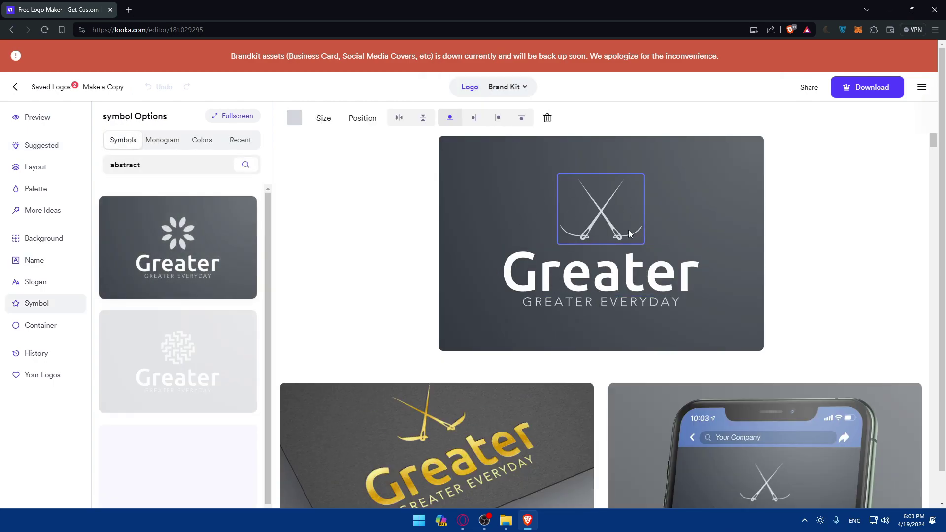
pyautogui.click(638, 282)
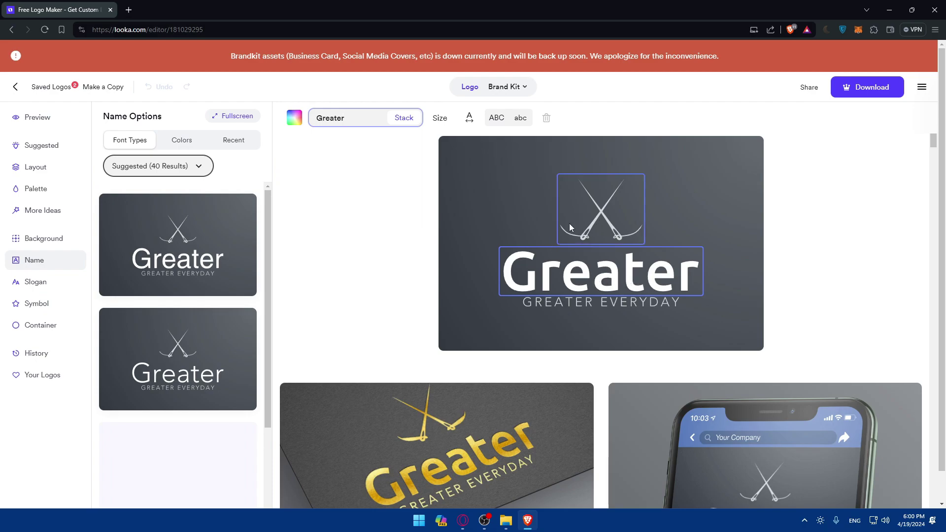
pyautogui.click(594, 303)
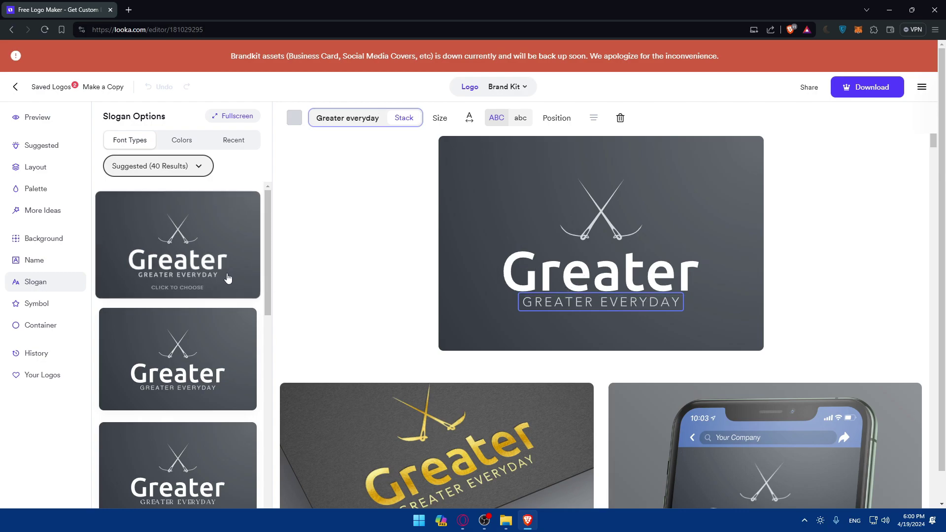
pyautogui.click(501, 210)
# Show Suggested designs, filter them to Blue, then clear the colour filter
pyautogui.click(320, 231)
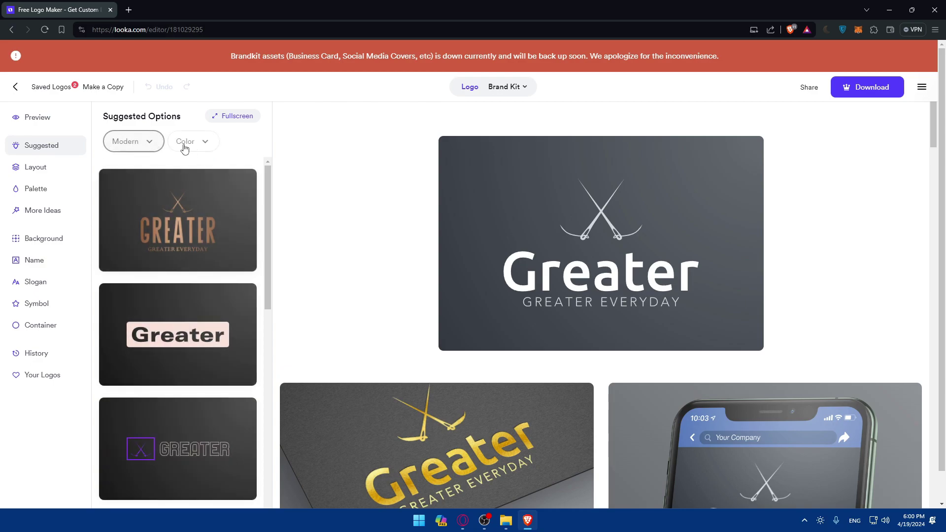
pyautogui.click(205, 144)
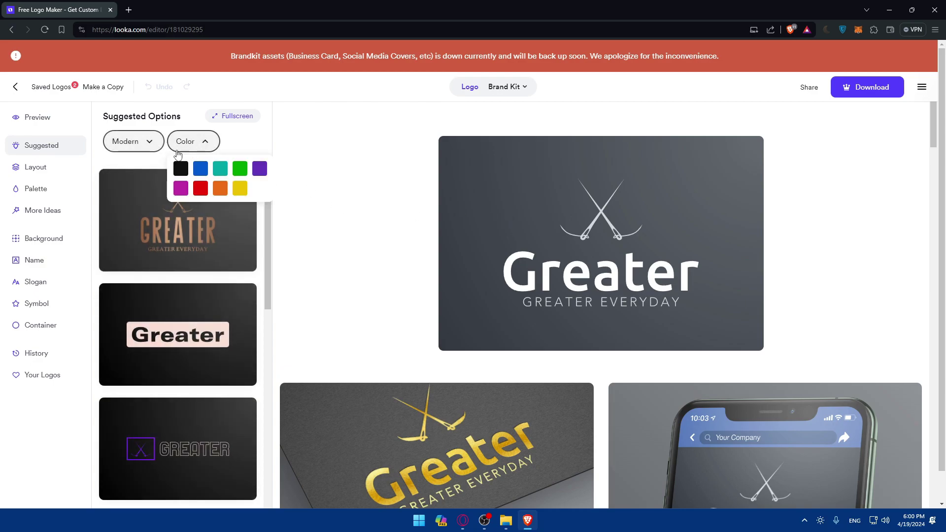
pyautogui.click(197, 168)
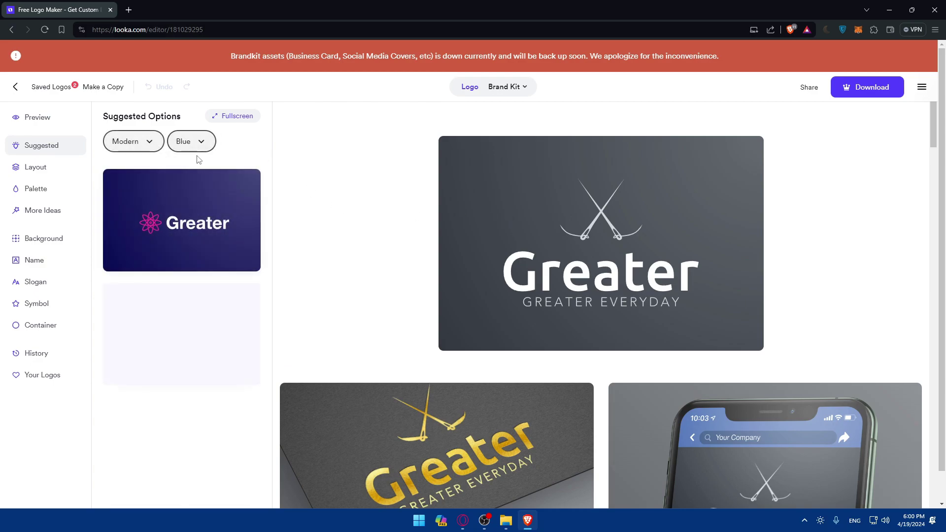
pyautogui.click(187, 143)
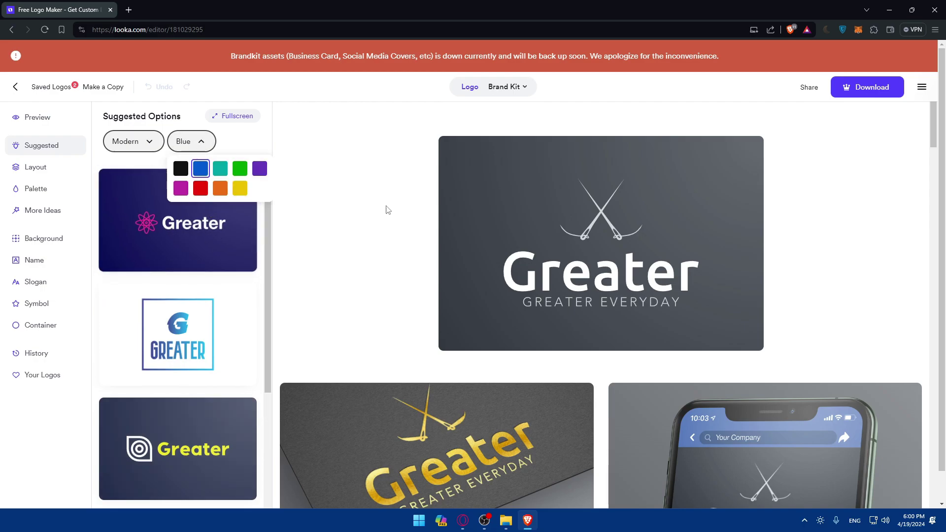
pyautogui.click(336, 235)
# Browse the mockups, preview the Brand Kit overview, then proceed to Download
pyautogui.scroll(-6, 379, 249)
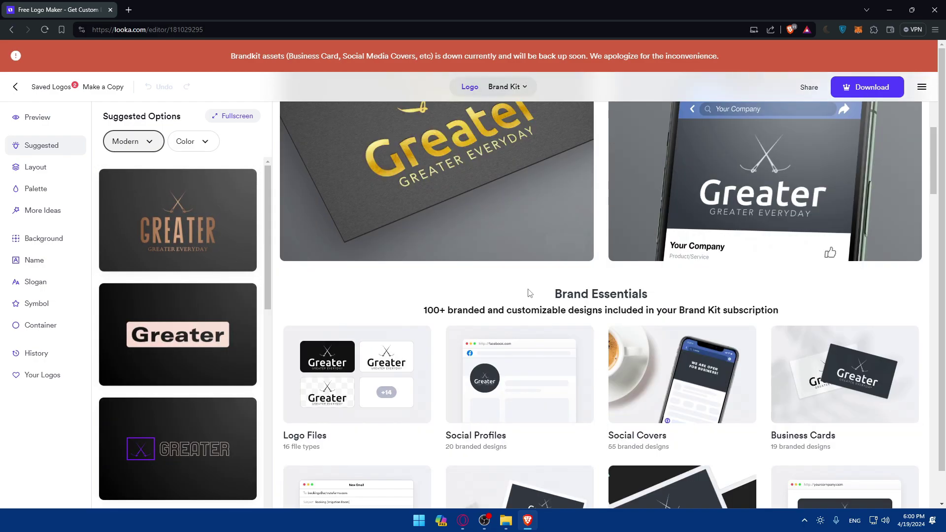
pyautogui.scroll(1, 655, 273)
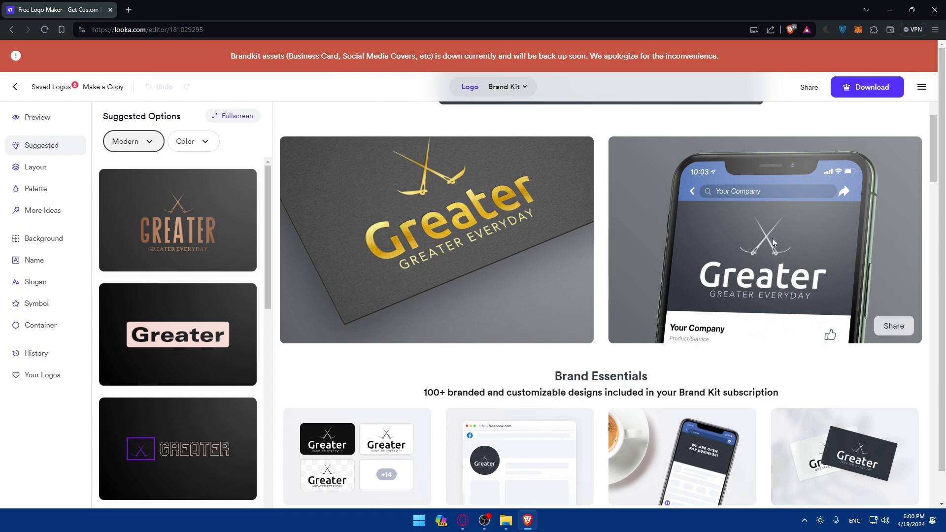
pyautogui.scroll(2, 433, 226)
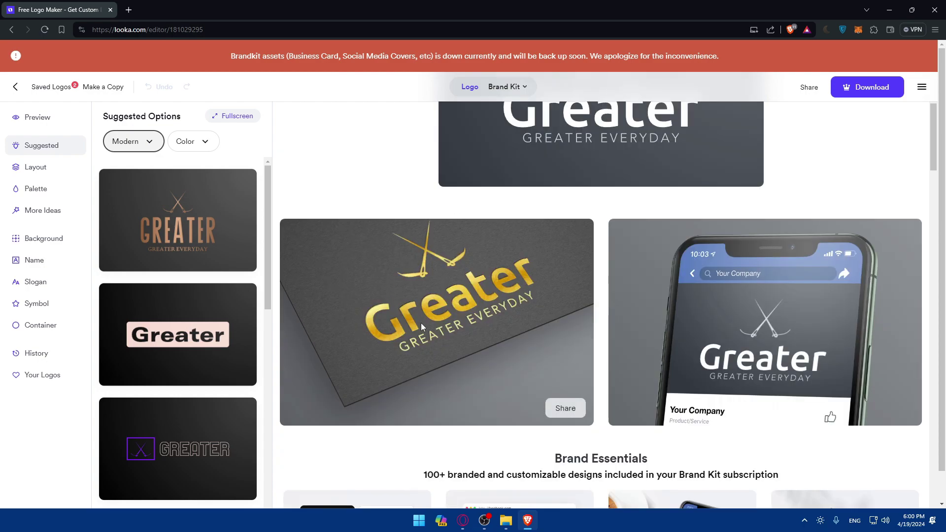
pyautogui.scroll(4, 421, 323)
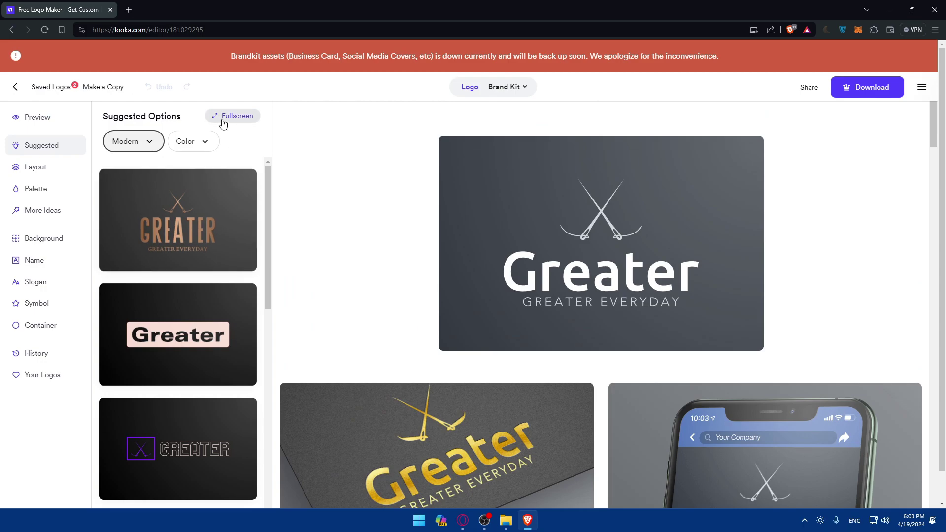
pyautogui.click(512, 88)
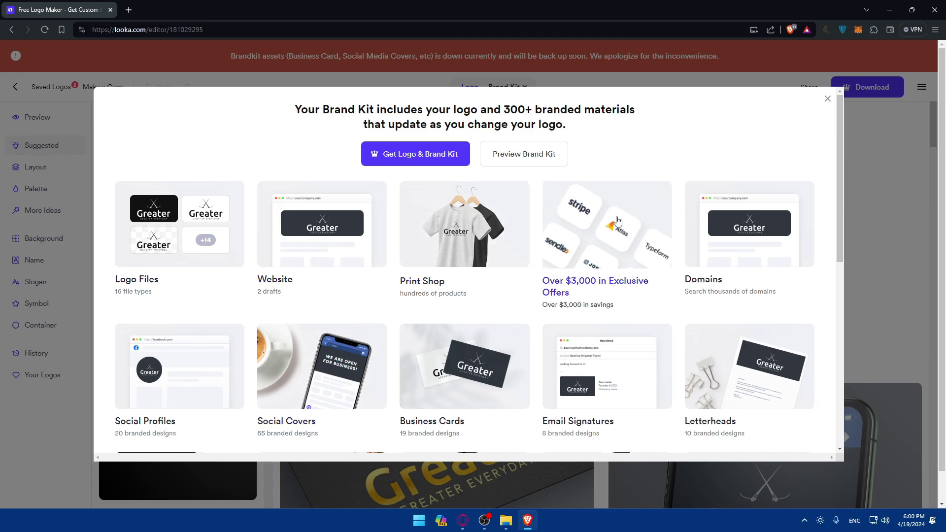
pyautogui.scroll(-10, 599, 335)
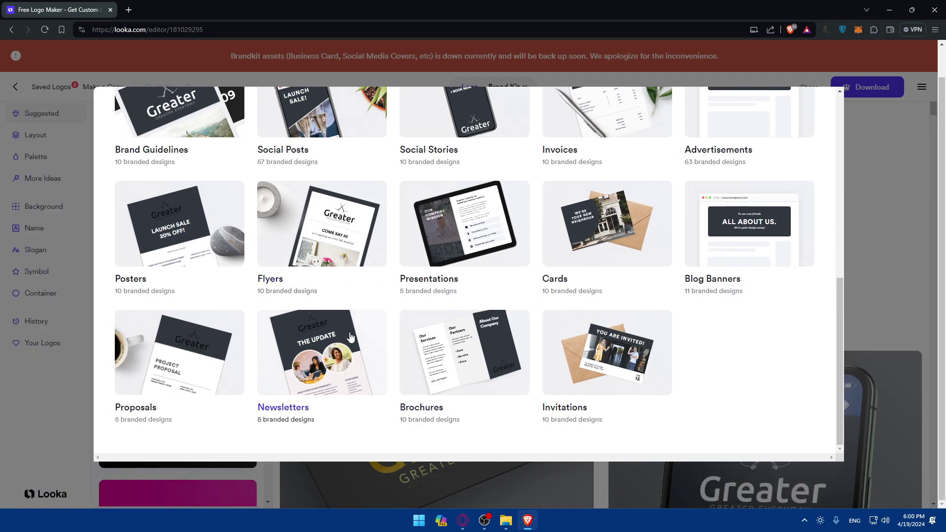
pyautogui.scroll(10, 770, 260)
pyautogui.click(827, 99)
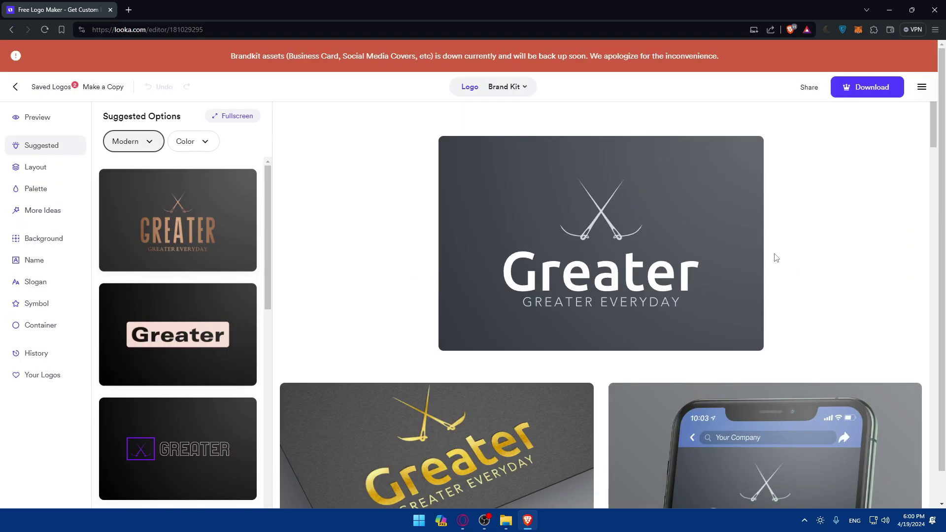
pyautogui.click(853, 89)
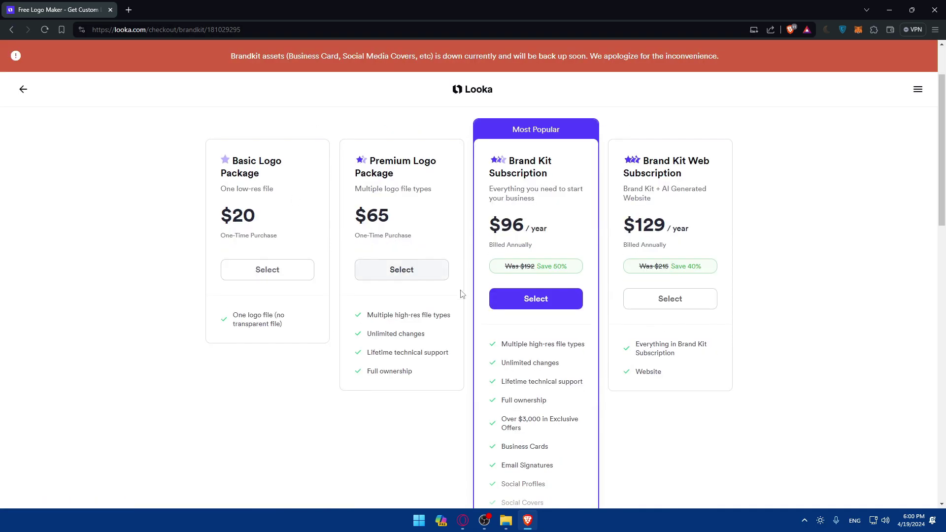
# Compare the $96 Brand Kit, $20 Basic and $65 premium package prices
pyautogui.moveTo(508, 226); pyautogui.dragTo(554, 231)
pyautogui.click(562, 231)
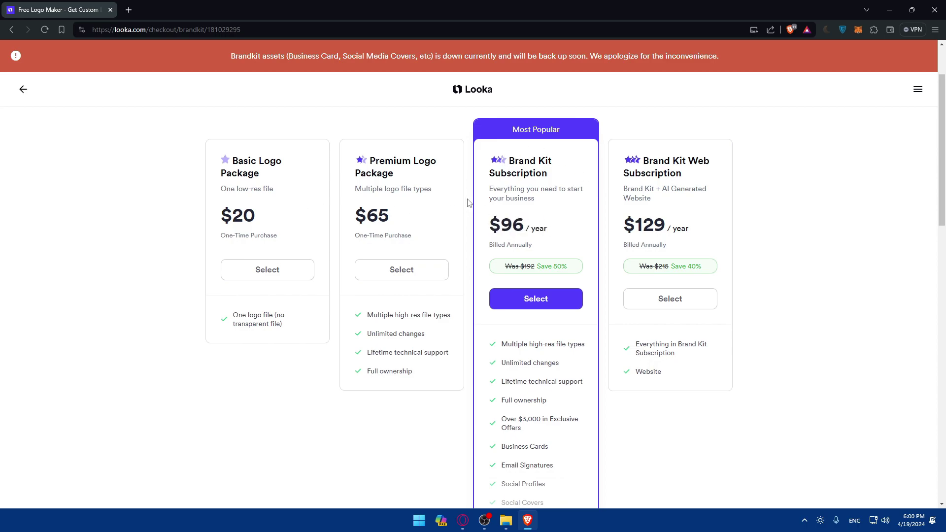
pyautogui.moveTo(231, 161); pyautogui.dragTo(283, 179)
pyautogui.click(284, 180)
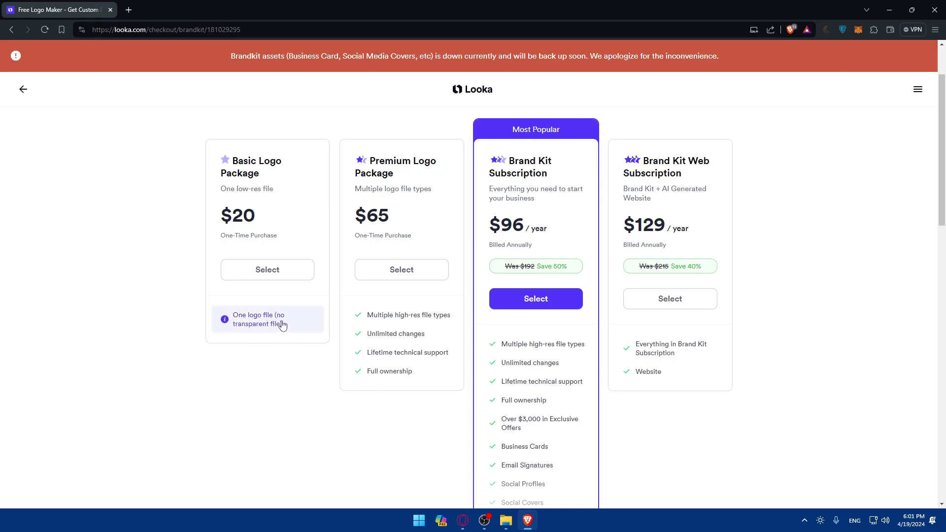
pyautogui.moveTo(258, 219); pyautogui.dragTo(217, 223)
pyautogui.click(234, 221)
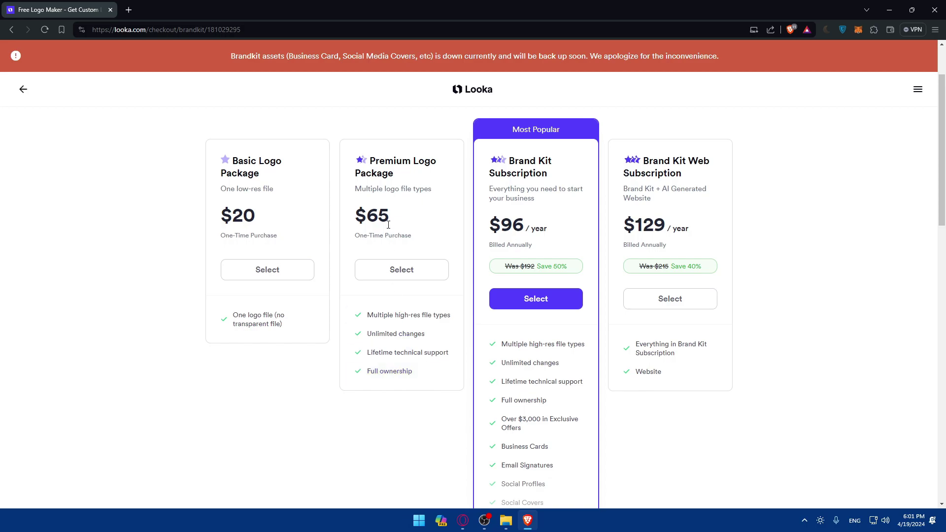
pyautogui.moveTo(392, 217); pyautogui.dragTo(422, 236)
pyautogui.click(364, 235)
pyautogui.click(422, 238)
# Expand the full Brand Kit feature list and review the $96/year and $129/year prices
pyautogui.scroll(-2, 543, 197)
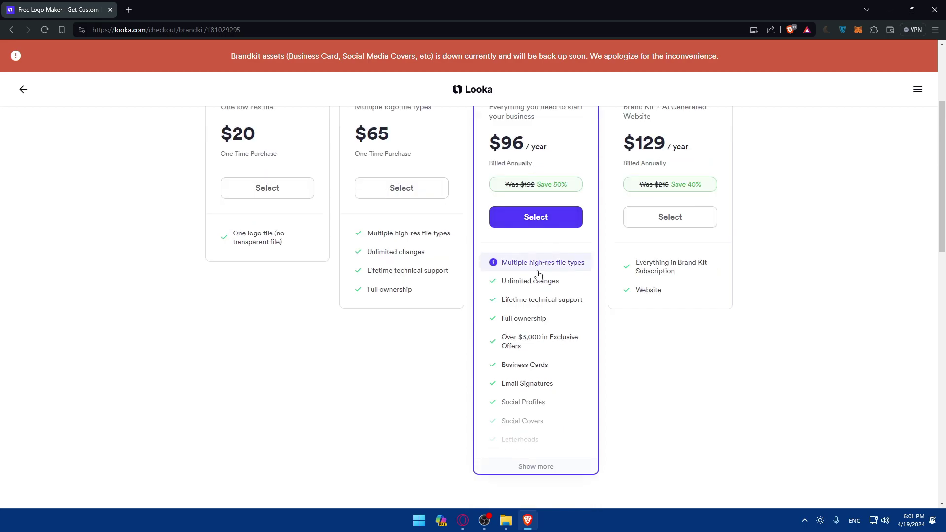
pyautogui.click(547, 470)
pyautogui.scroll(-7, 547, 444)
pyautogui.scroll(4, 534, 352)
pyautogui.scroll(-2, 536, 376)
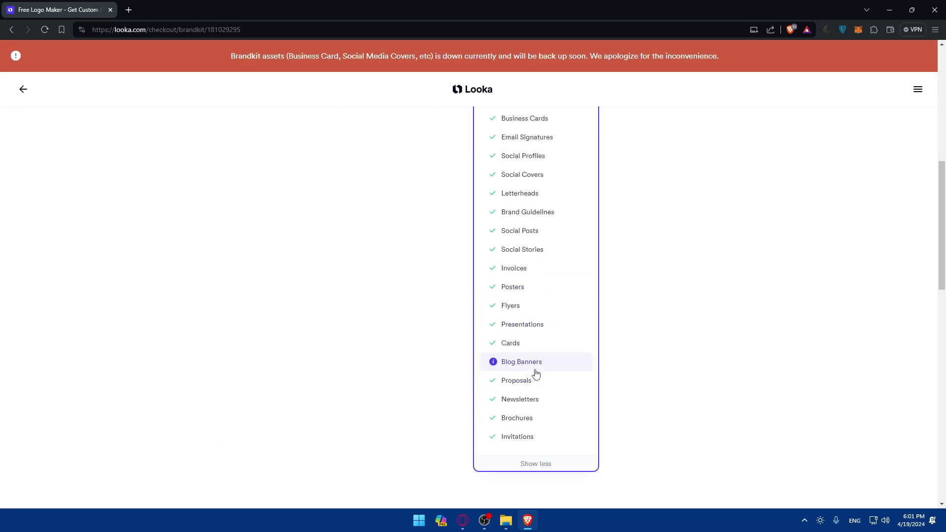
pyautogui.scroll(10, 534, 373)
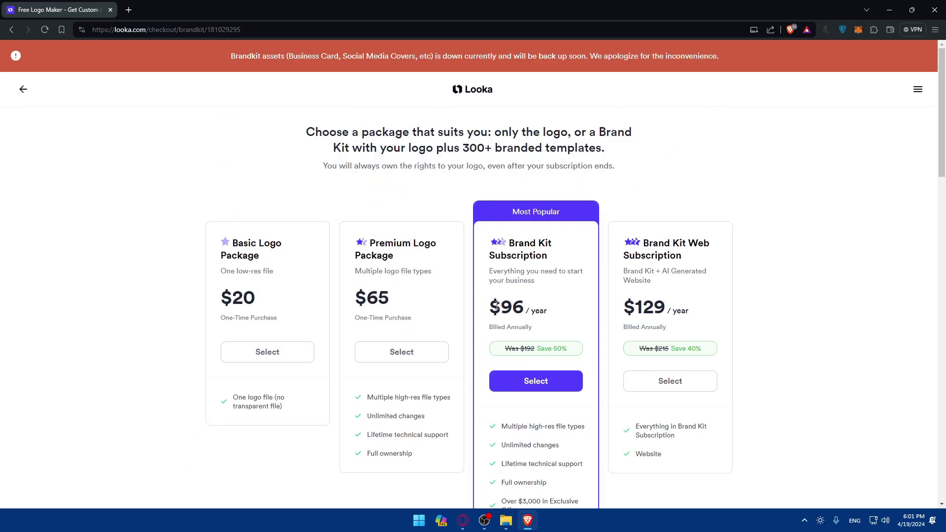
pyautogui.moveTo(495, 307); pyautogui.dragTo(555, 310)
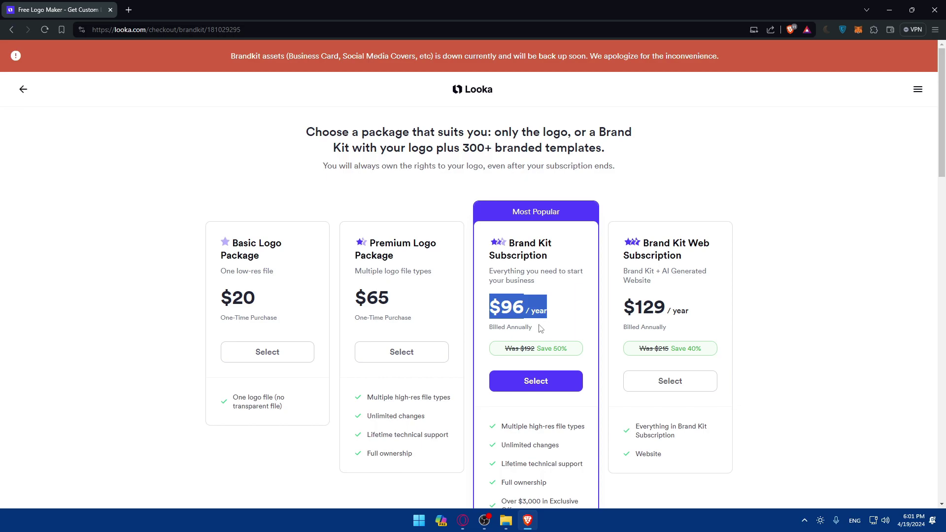
pyautogui.scroll(-2, 656, 273)
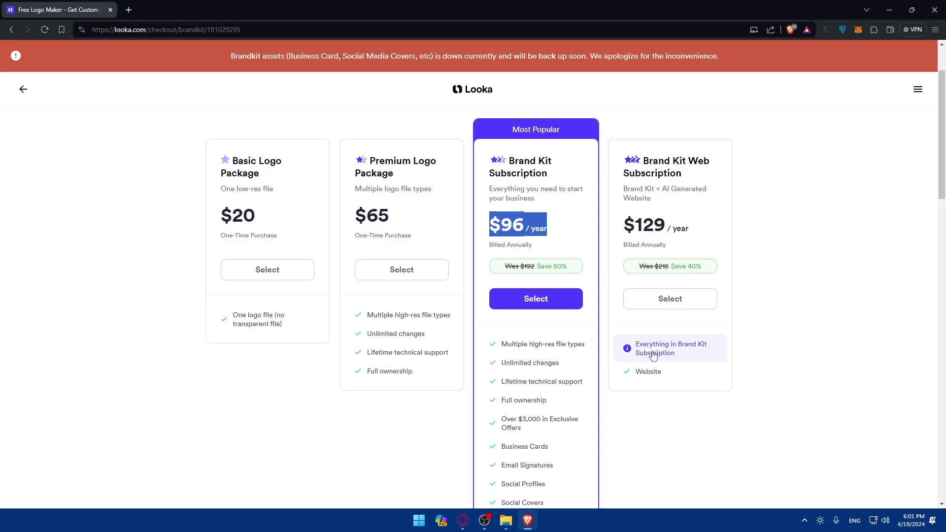
pyautogui.click(772, 222)
pyautogui.moveTo(633, 225); pyautogui.dragTo(712, 233)
pyautogui.click(708, 231)
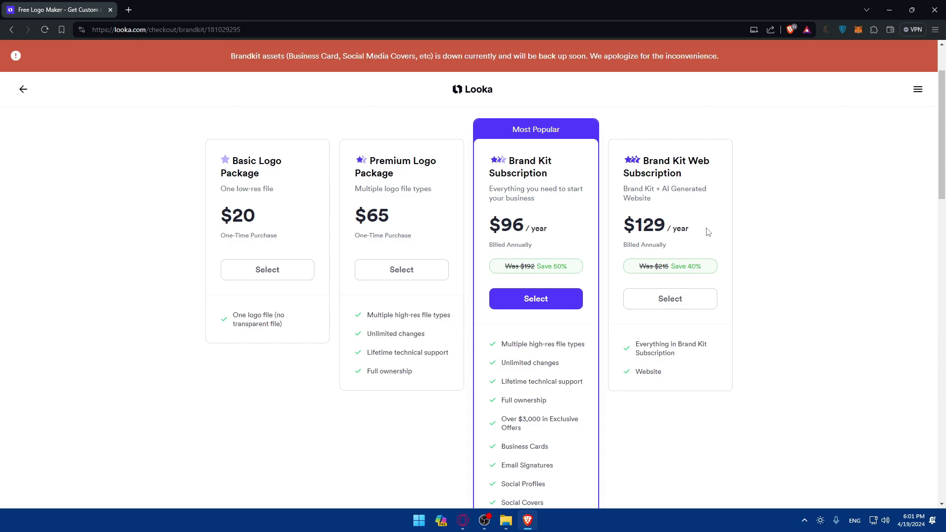
# Recheck the Basic Logo Package and go back to the Greater logo editor without buying
pyautogui.scroll(-3, 687, 267)
pyautogui.scroll(3, 645, 270)
pyautogui.moveTo(268, 178); pyautogui.dragTo(221, 159)
pyautogui.click(224, 162)
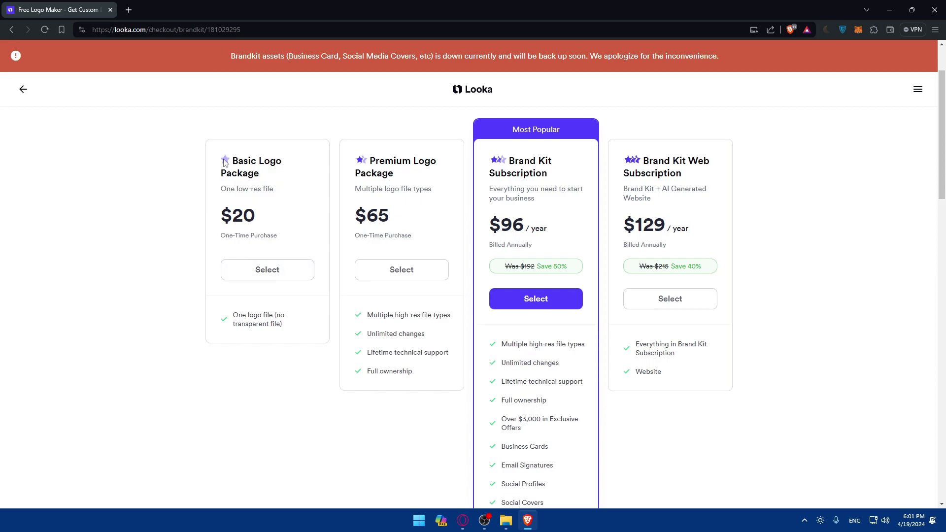
pyautogui.click(24, 90)
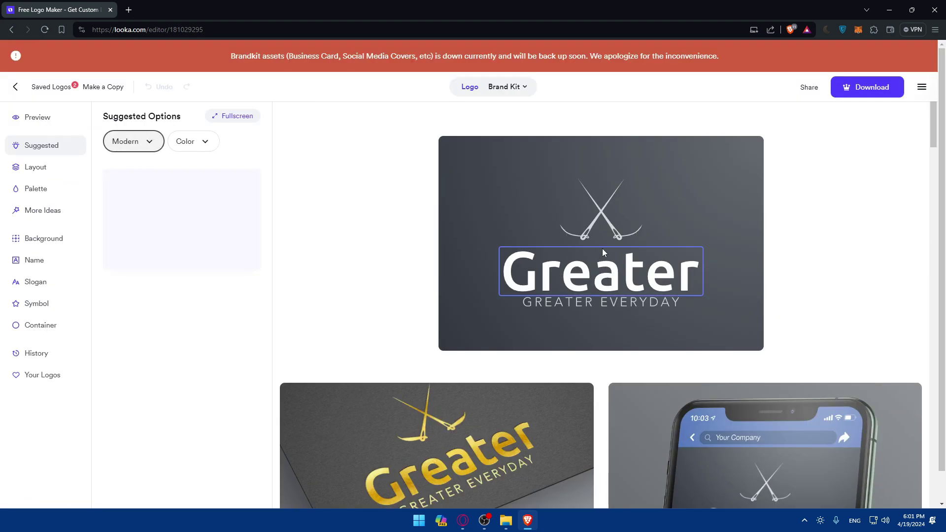
# Open the Share your logo dialog for the Greater logo from the editor's top bar
pyautogui.click(805, 89)
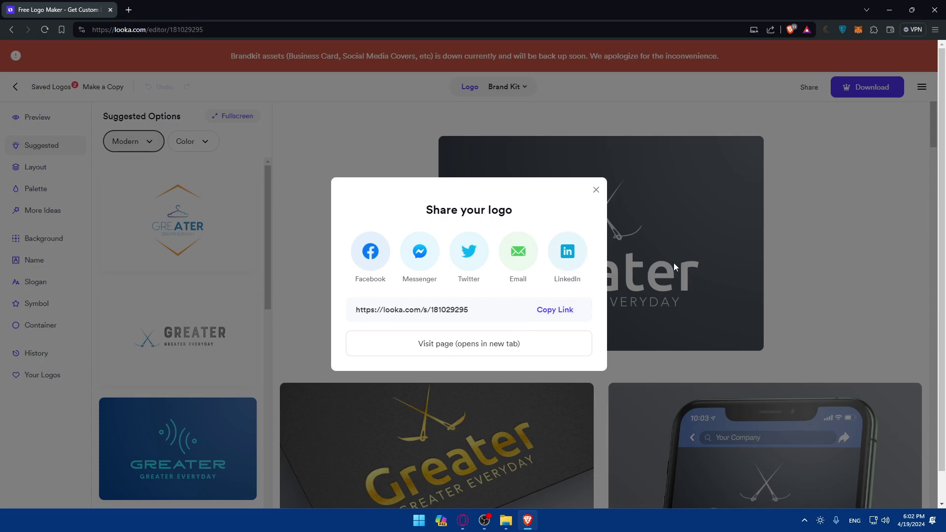
# Load twitter.com in a new browser tab, then return to the Looka tab
pyautogui.click(134, 11)
pyautogui.write('twi')
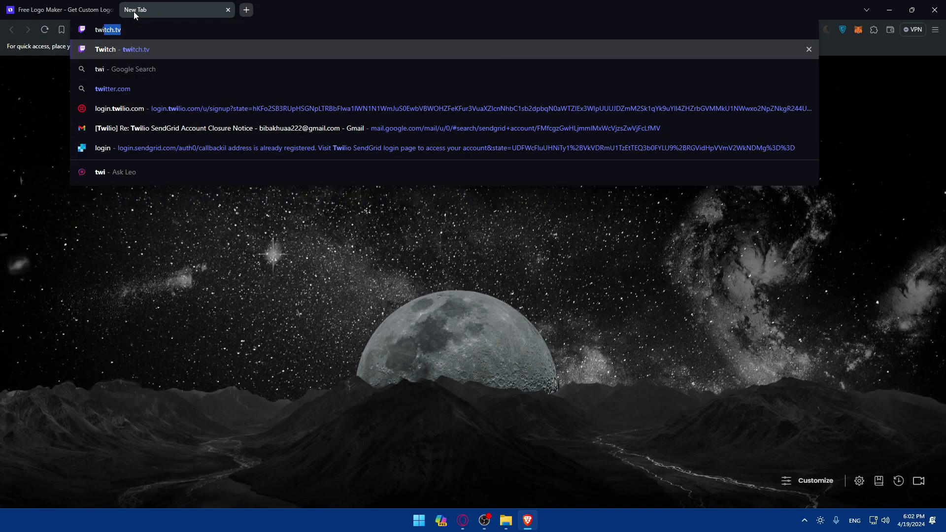
pyautogui.write('tter')
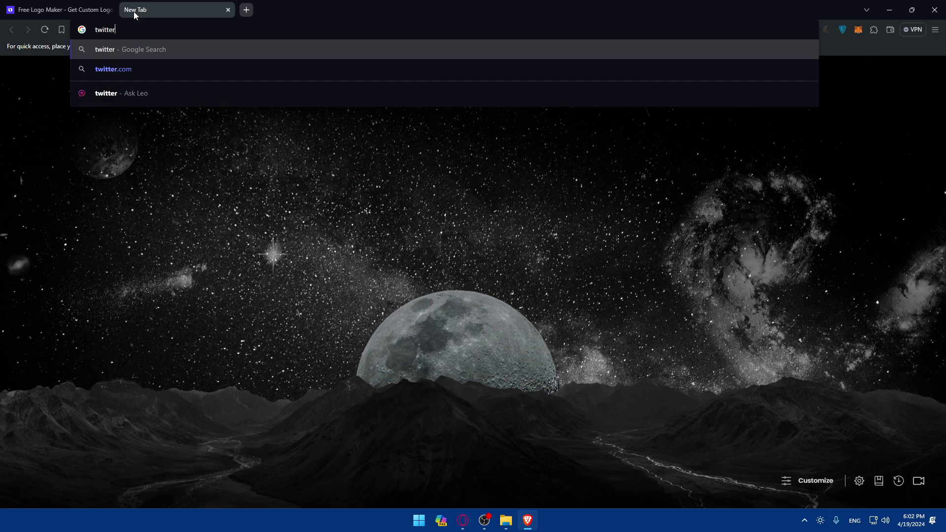
pyautogui.write('.com')
pyautogui.press('Return')
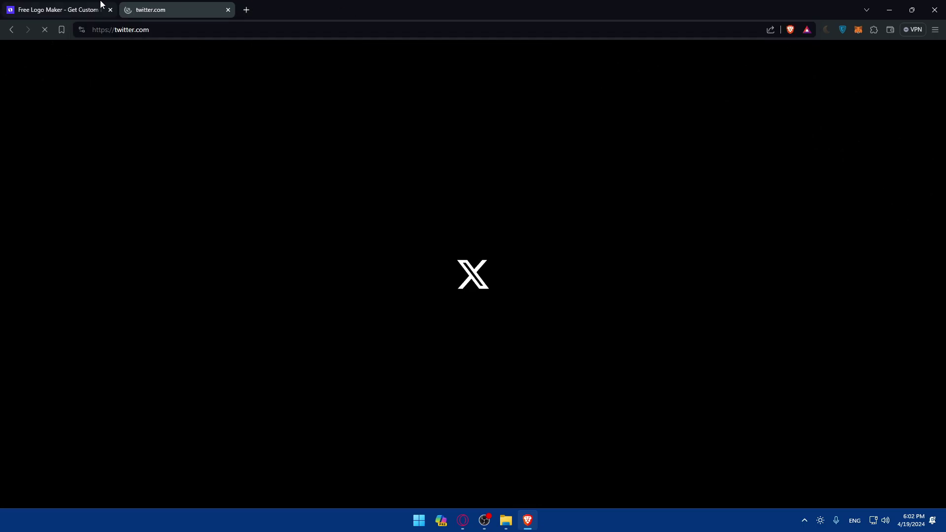
pyautogui.click(89, 10)
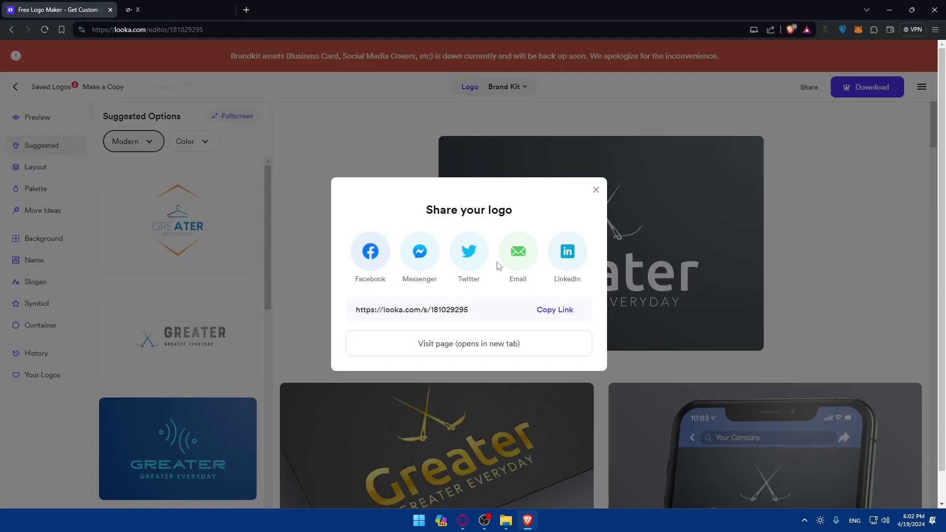
# Load reddit.com in the Looka tab, then go back to the Looka editor page
pyautogui.click(182, 32)
pyautogui.write('rediit')
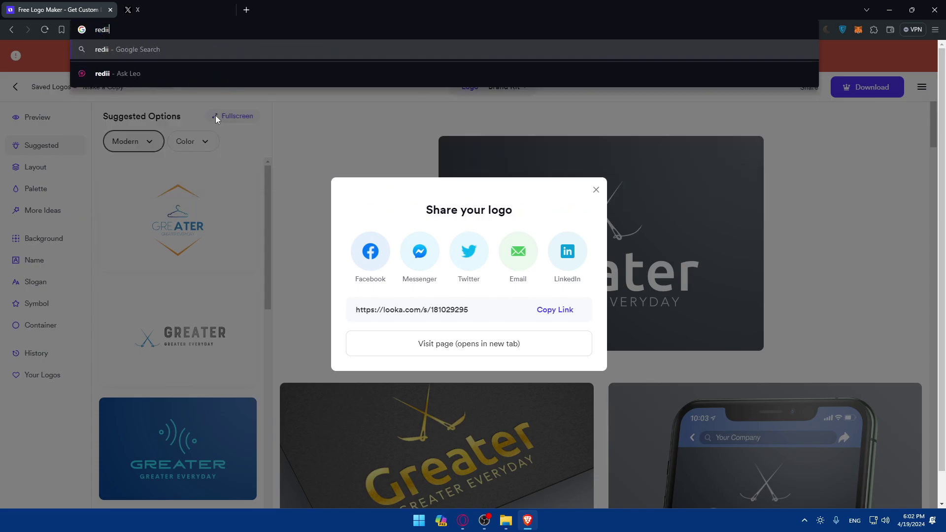
pyautogui.press('BackSpace')
pyautogui.press('BackSpace')
pyautogui.press('BackSpace')
pyautogui.write('dit')
pyautogui.press('Return')
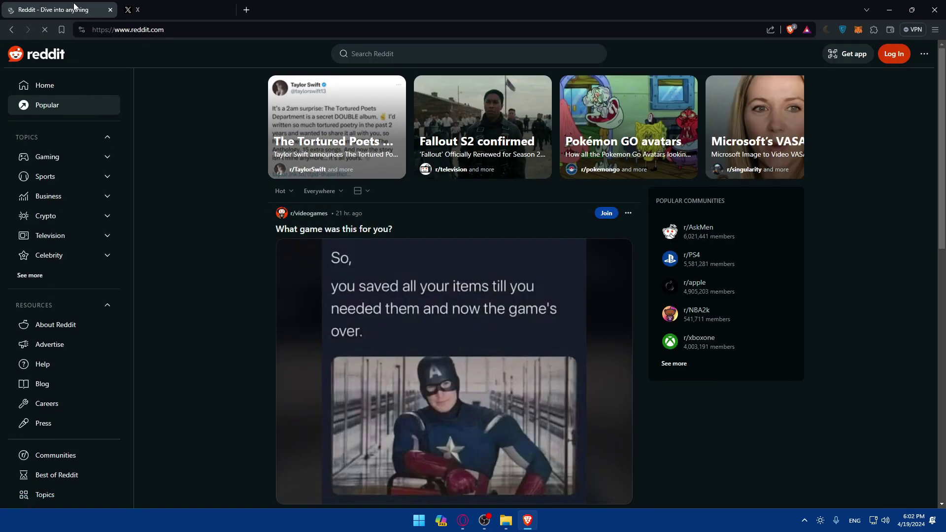
pyautogui.click(147, 8)
pyautogui.click(74, 5)
pyautogui.hotkey('alt', 'Left')
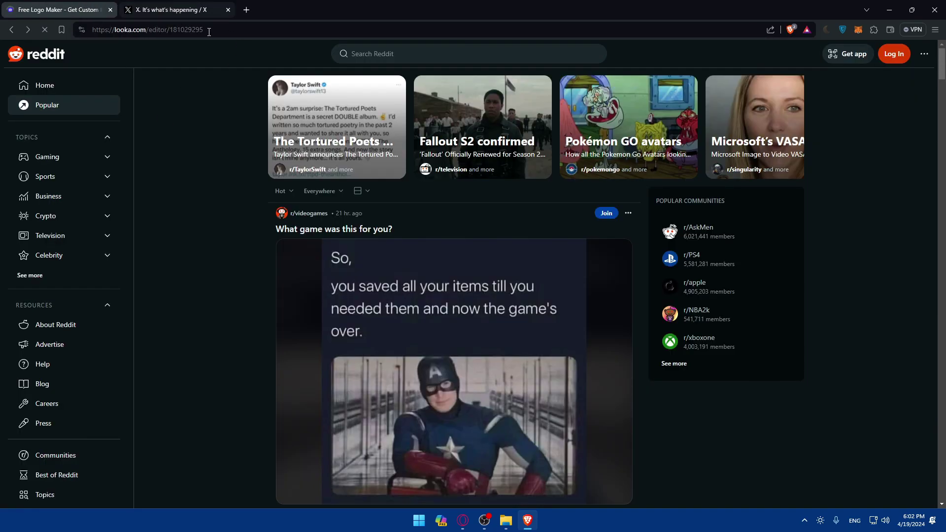
# Start entering 'red' in the X tab's address bar to load Reddit there
pyautogui.hotkey('ctrl', 'Tab')
pyautogui.click(209, 30)
pyautogui.write('re')
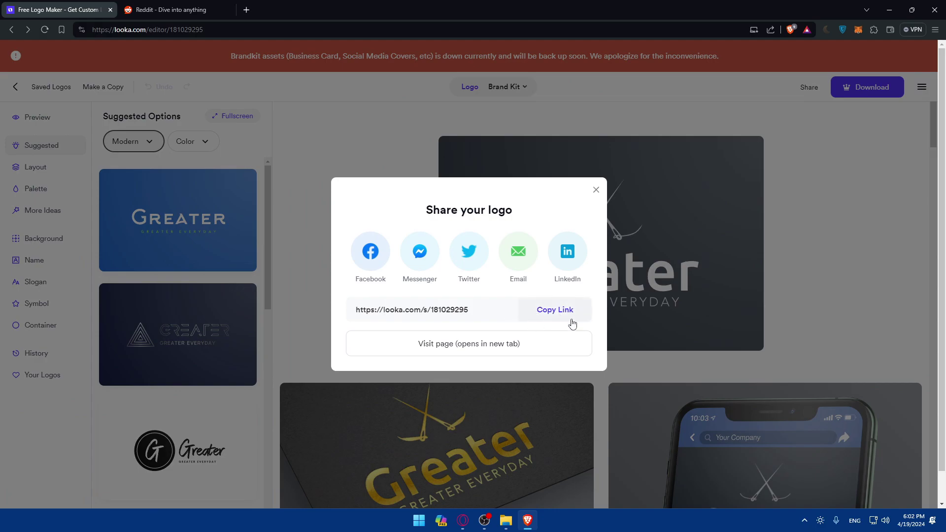
# Back in the Looka tab, open the Greater logo's public share page in a new tab
pyautogui.click(158, 7)
pyautogui.click(54, 10)
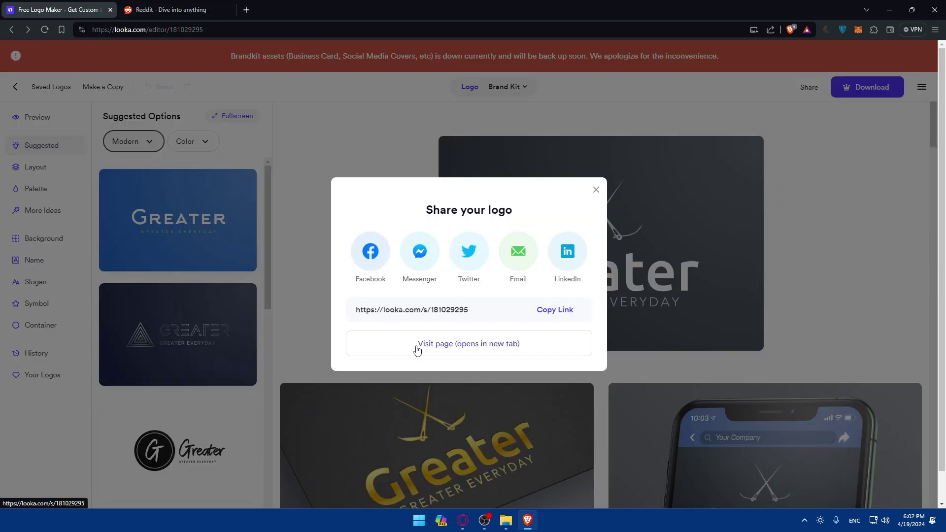
pyautogui.click(463, 353)
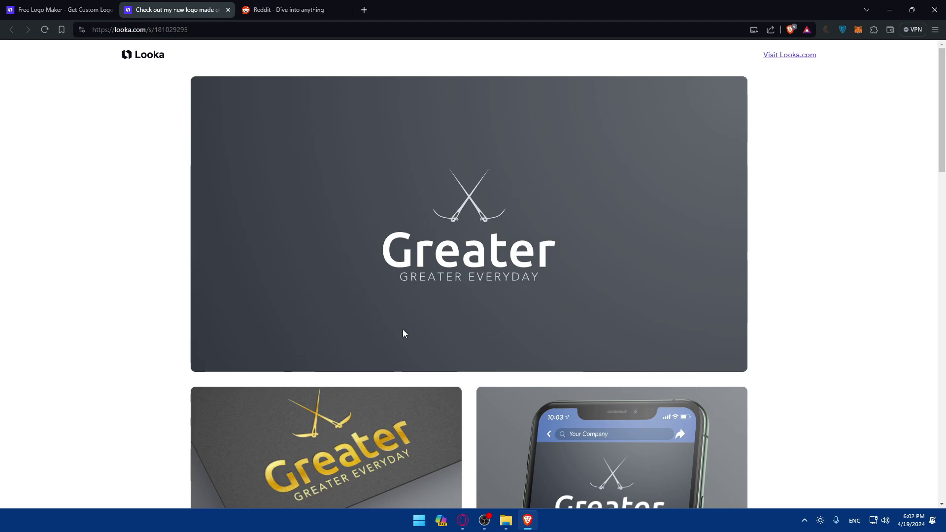
# Scroll up and down the shared page to view the logo and its mockups
pyautogui.scroll(-10, 503, 238)
pyautogui.scroll(10, 502, 238)
pyautogui.scroll(-10, 512, 276)
pyautogui.scroll(5, 511, 274)
pyautogui.scroll(-5, 509, 274)
pyautogui.scroll(10, 492, 281)
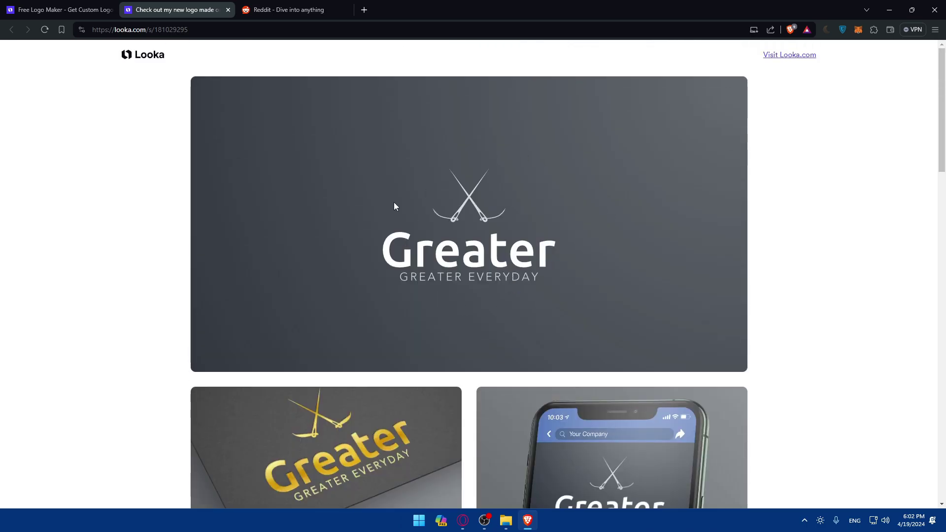
pyautogui.scroll(-5, 394, 200)
pyautogui.scroll(5, 393, 209)
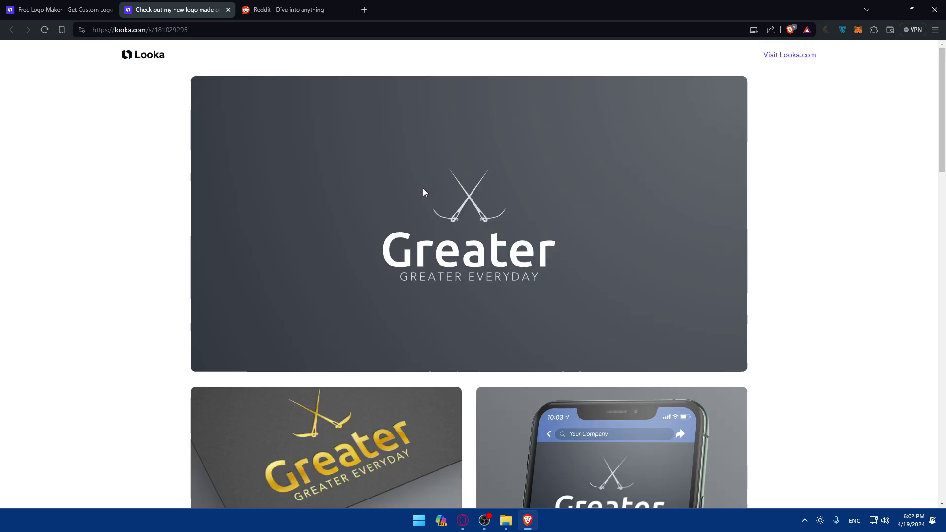
# Close the shared-page and Reddit tabs, then switch to the Opera browser
pyautogui.click(228, 10)
pyautogui.click(228, 10)
pyautogui.click(227, 10)
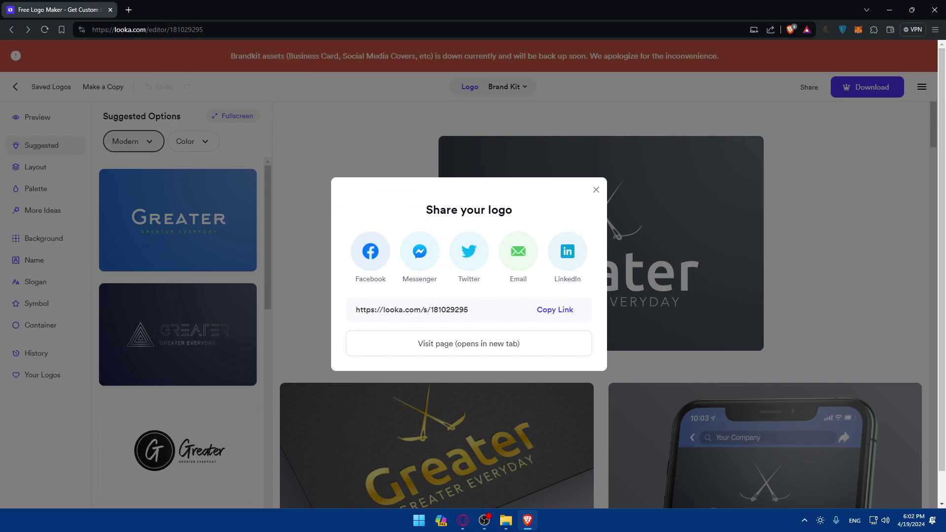
pyautogui.click(462, 520)
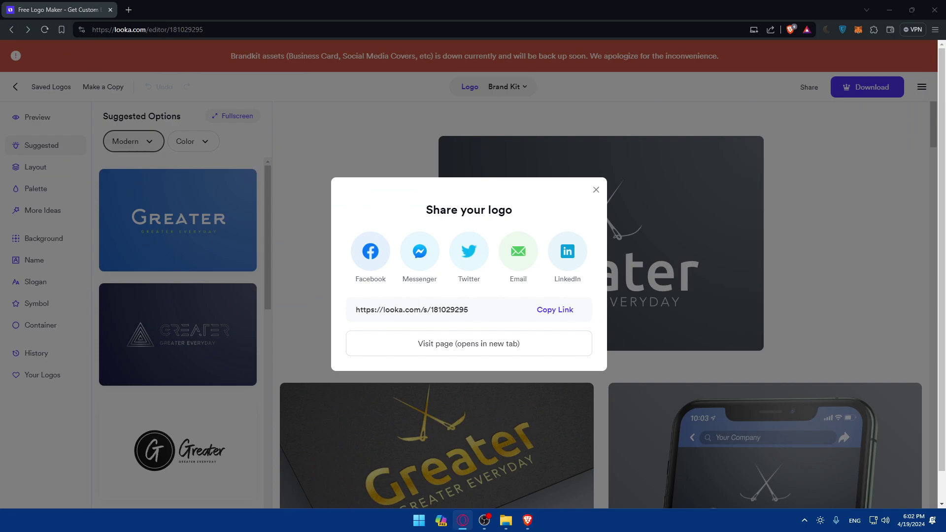